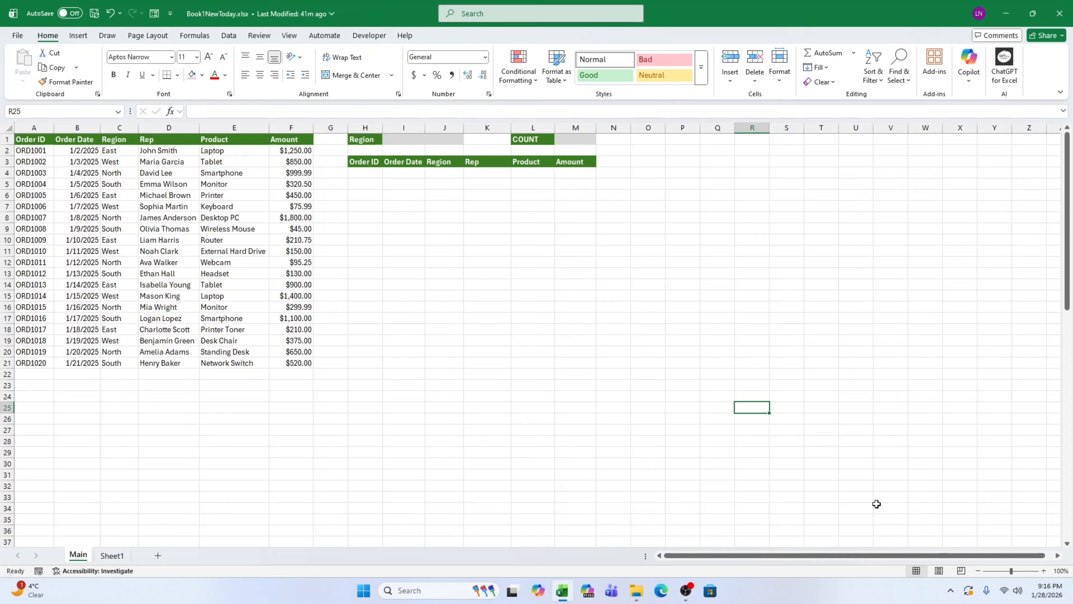
Step: Enter the formula =TAKE(SORT(A2:F21,2,1),-5) in H4 to return the five latest orders by date
click(371, 176)
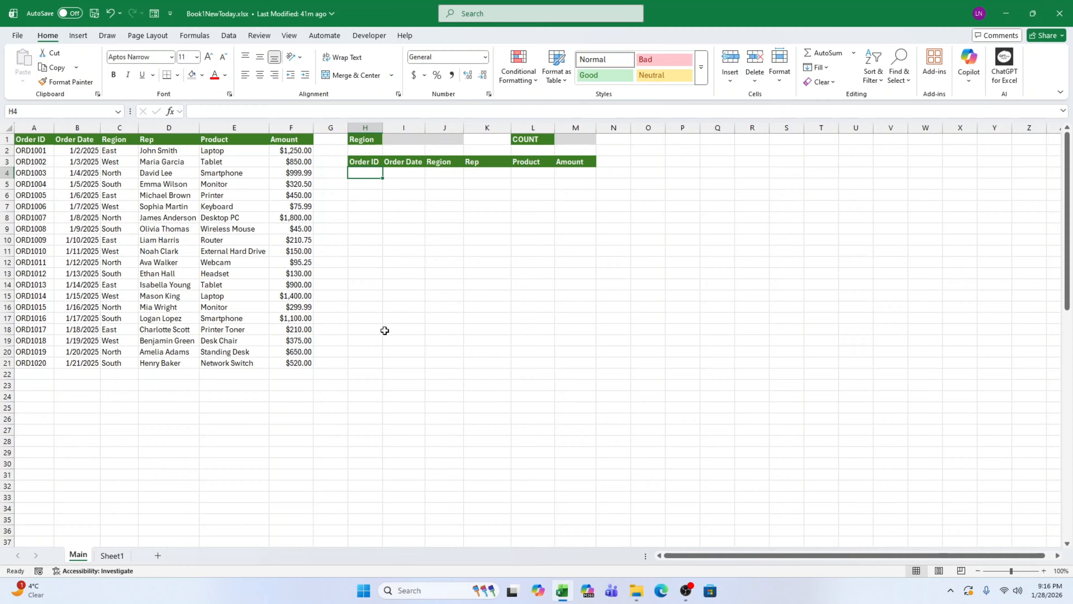
text(=)
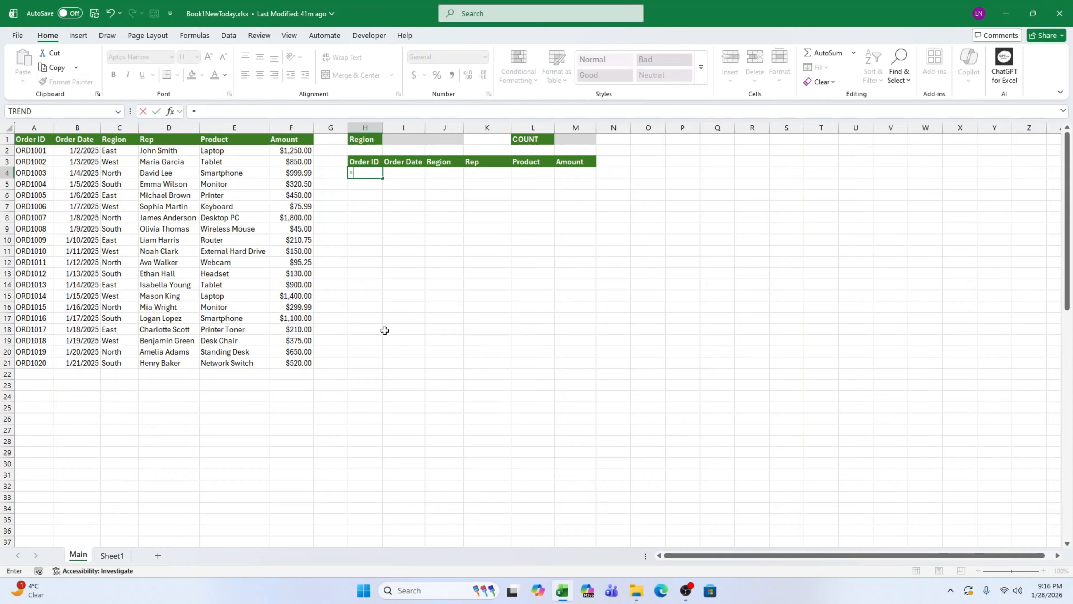
text(TAKE()
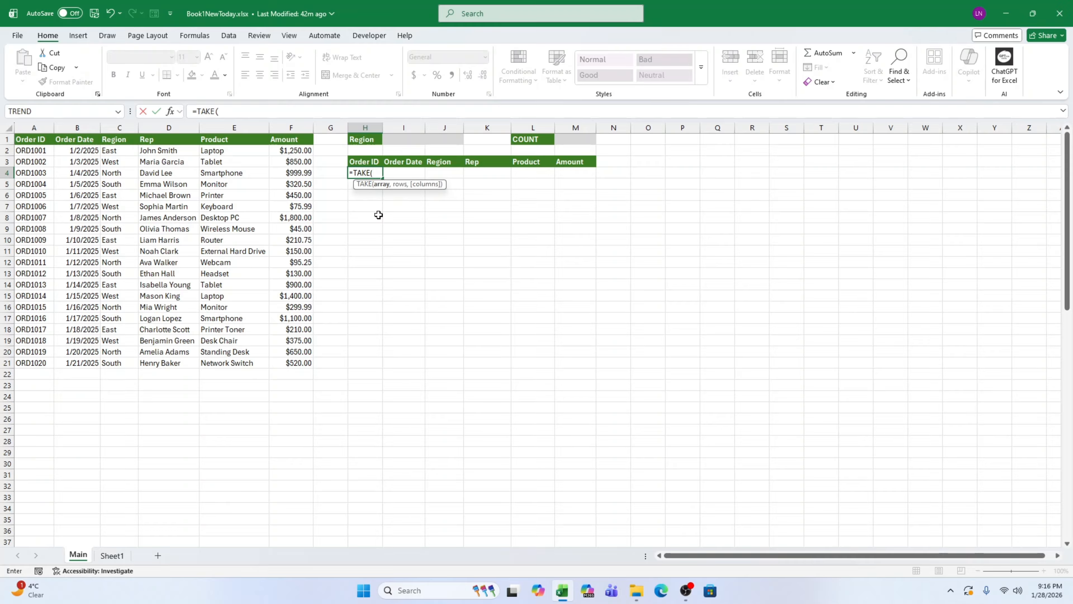
text(SORT)
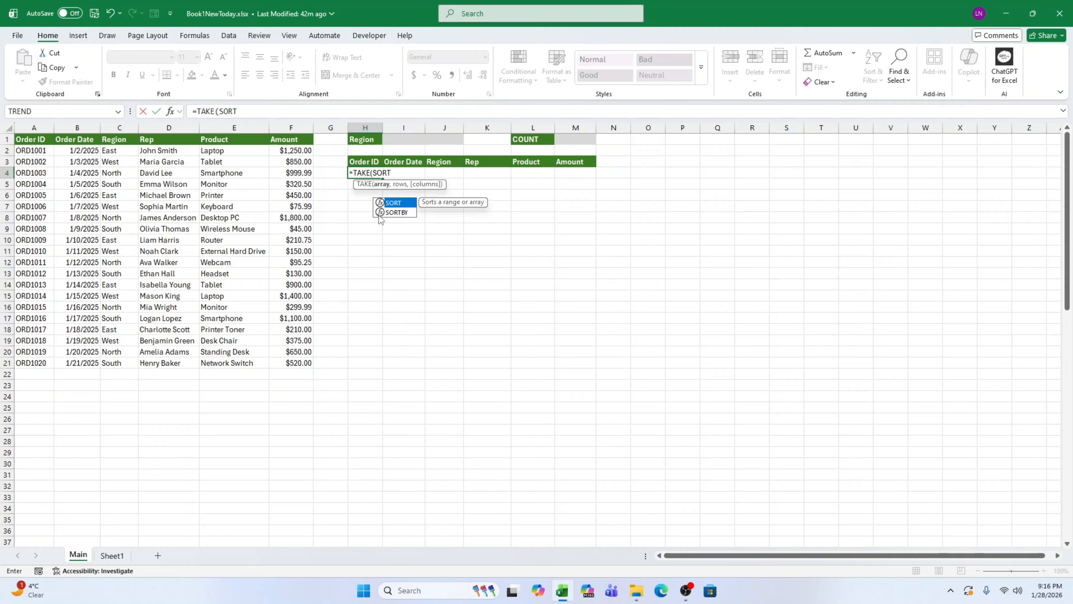
text(()
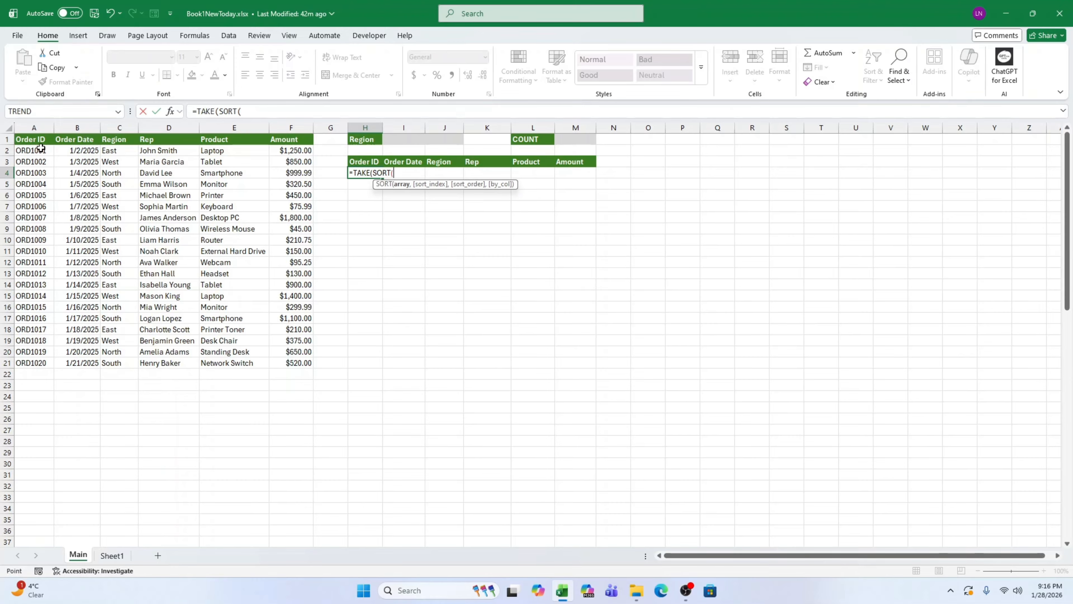
mouse_move(41, 147)
mouse_down()
mouse_move(32, 184)
mouse_move(32, 167)
mouse_up()
drag(32, 166, 302, 364)
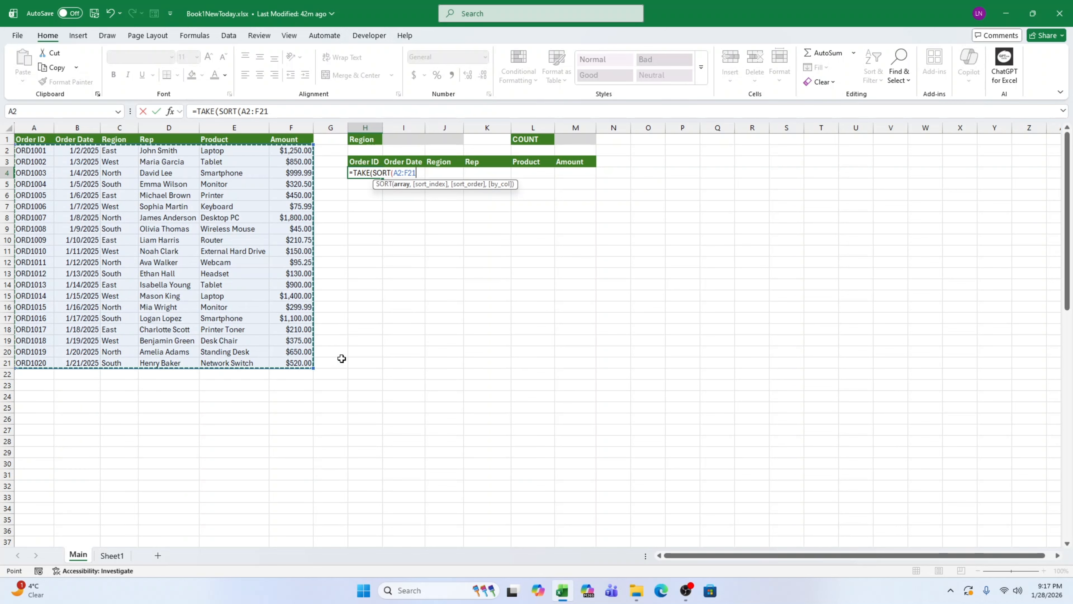
text(,)
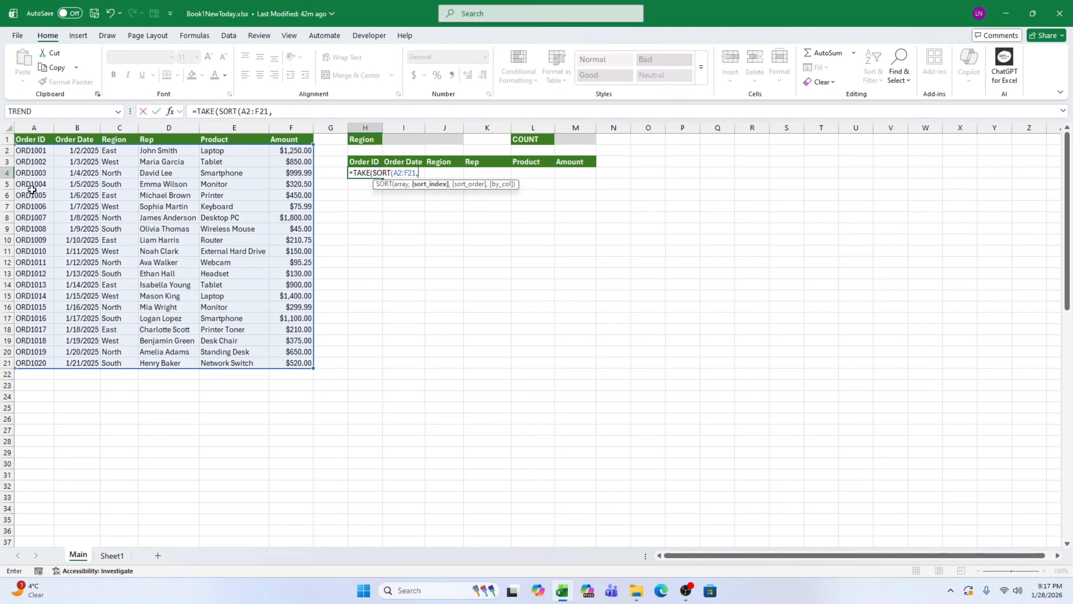
text(2,)
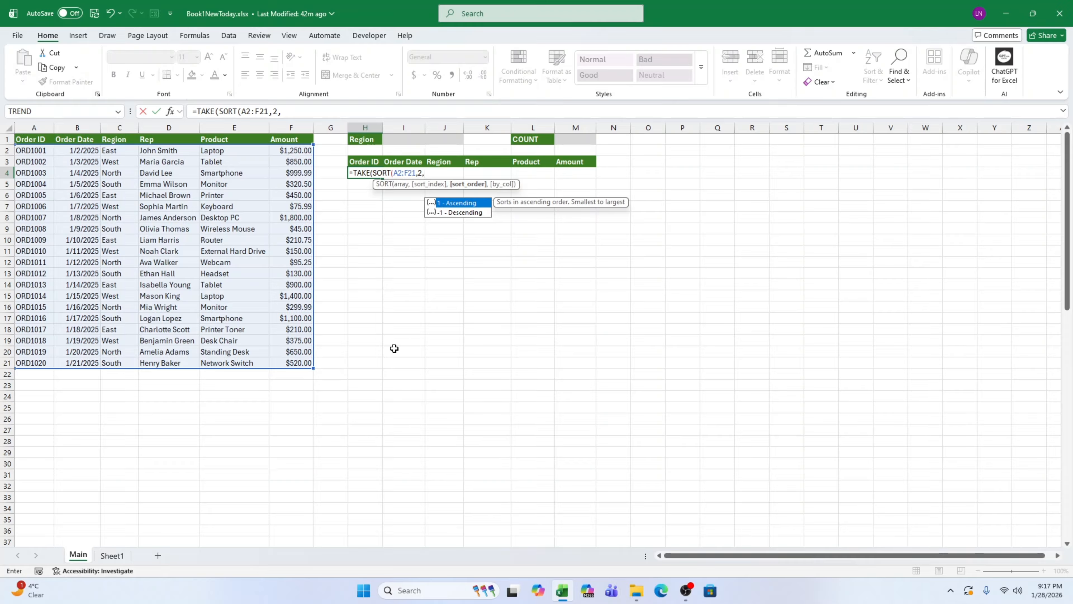
text(1)
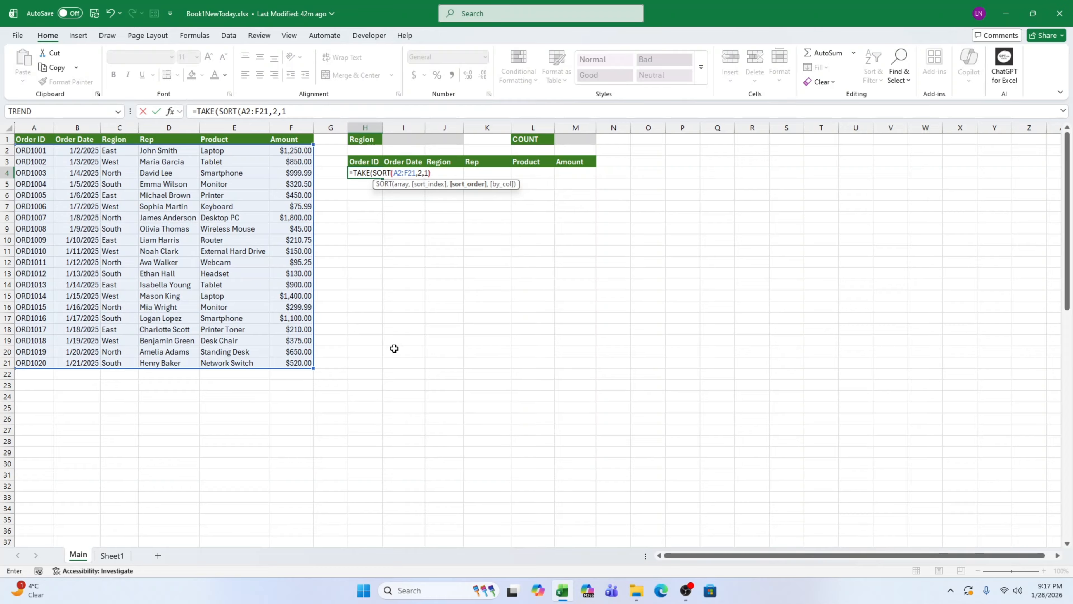
text())
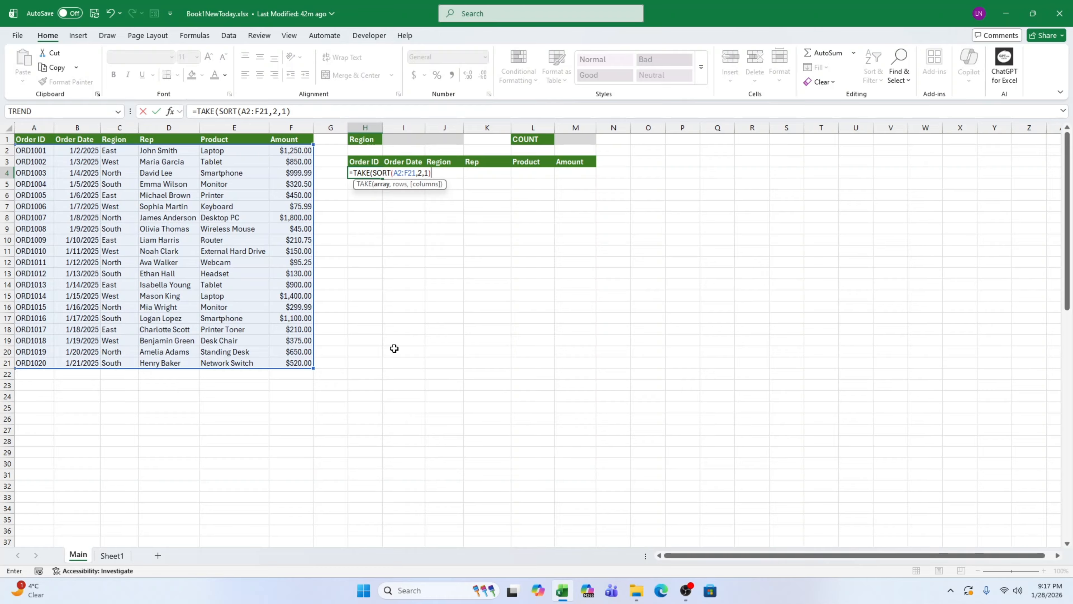
text(,)
text(5)
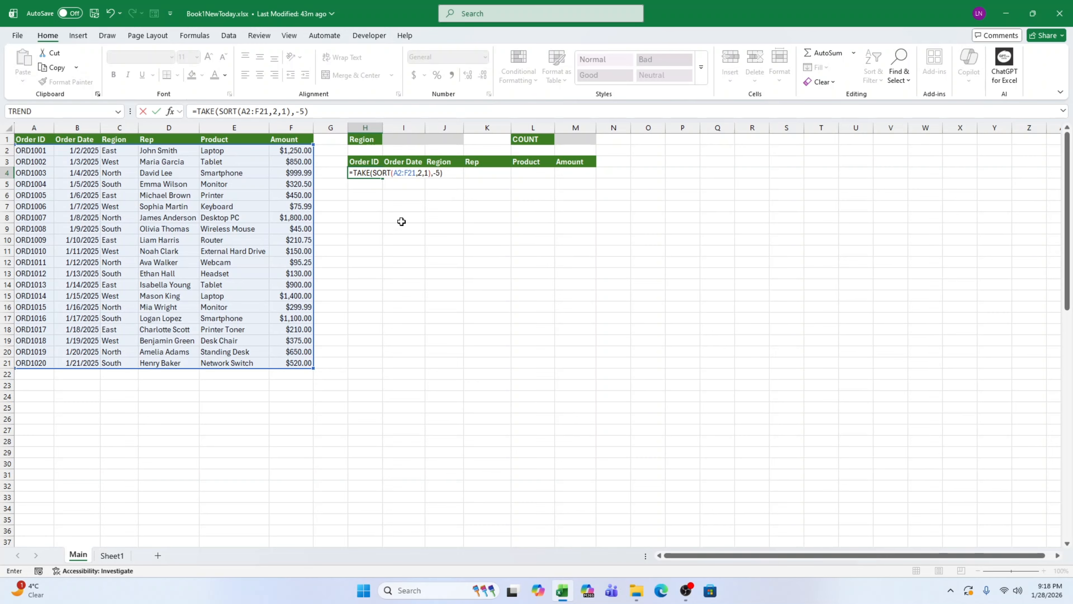
key(Return)
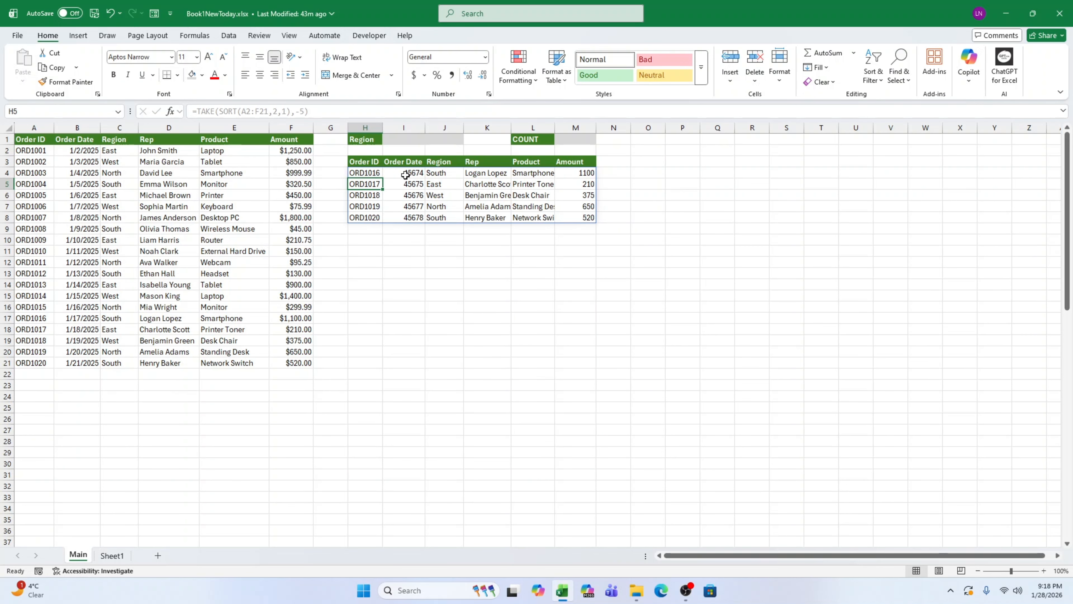
Step: Format the returned order dates in I4:I8 as Short Date and autofit the Rep and Product columns K and L
drag(407, 173, 411, 215)
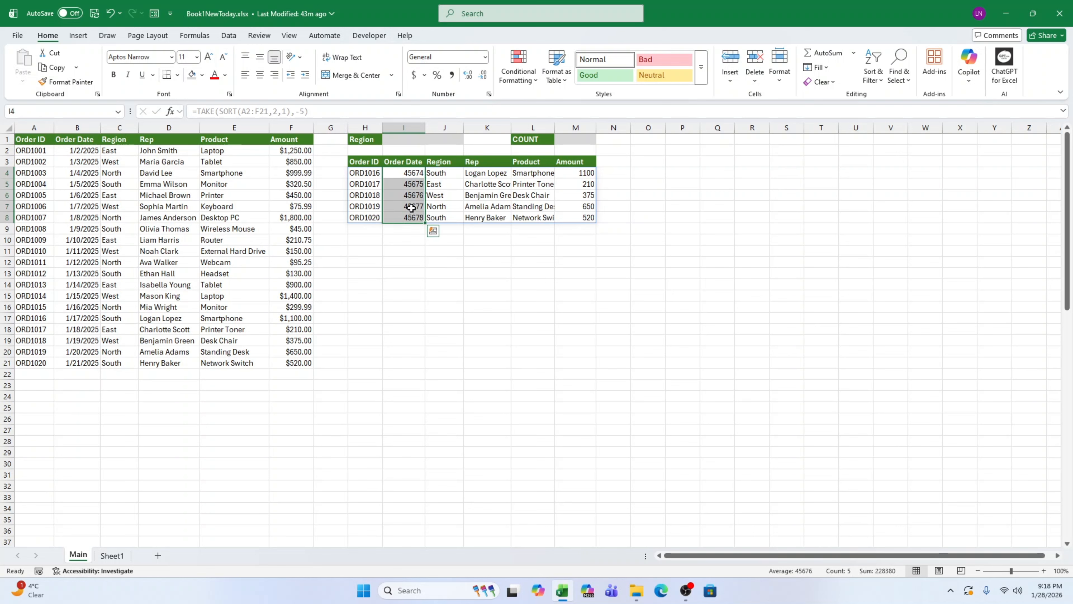
click(485, 57)
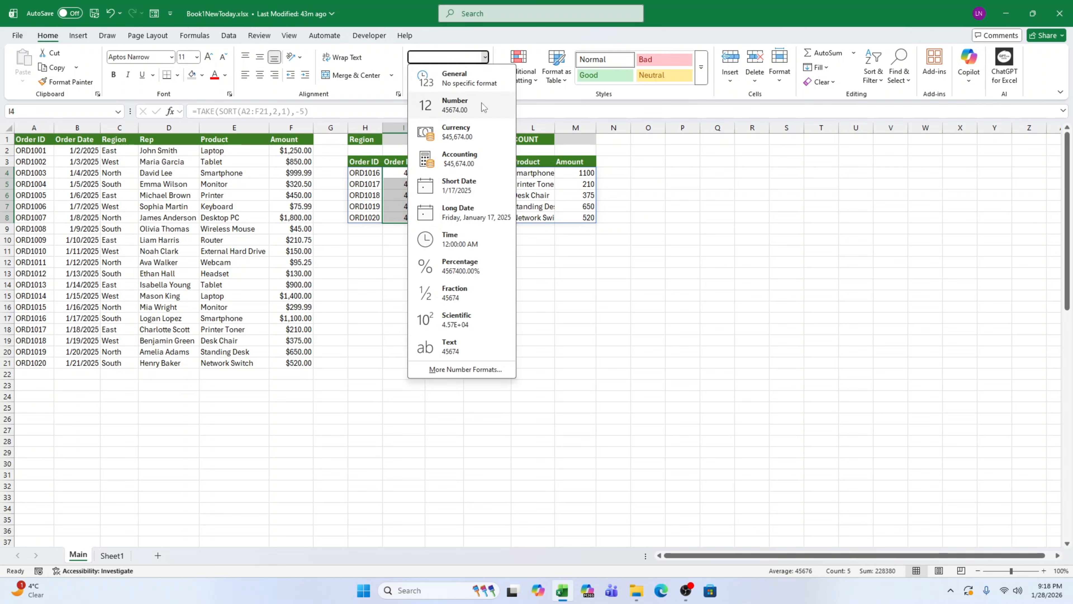
click(475, 186)
click(463, 301)
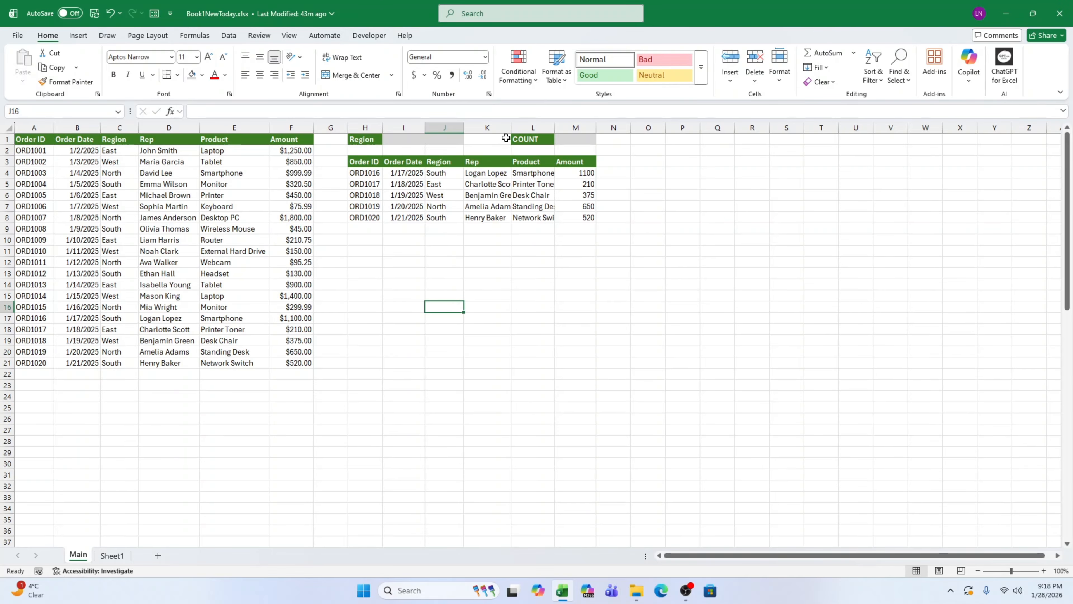
double_click(511, 128)
double_click(567, 127)
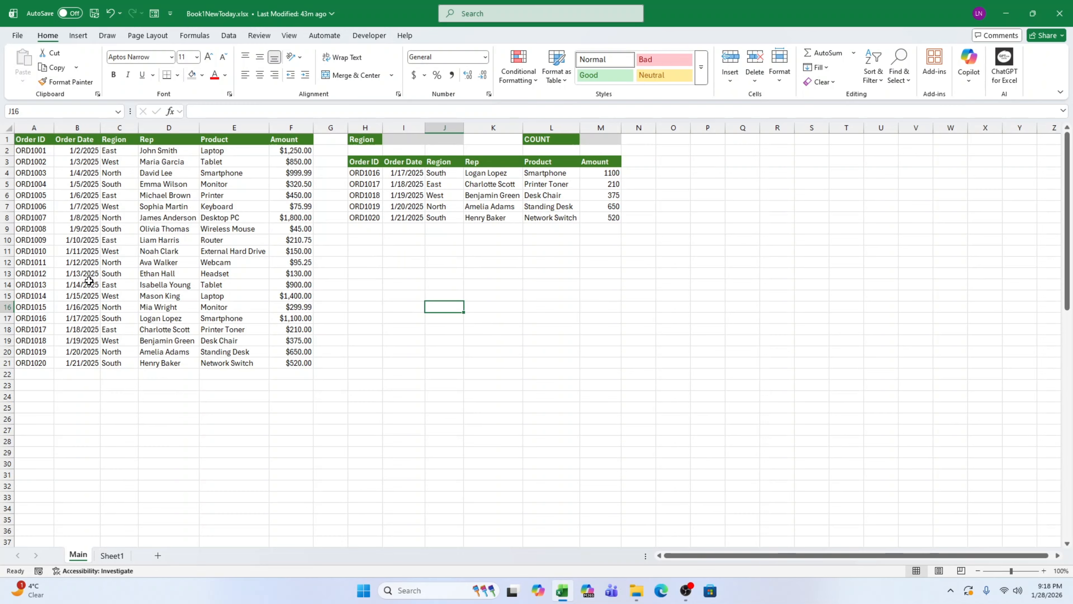
Step: Change the order date in B19 to 2/19/2025 and the one in B8 to 3/8/2025
double_click(93, 341)
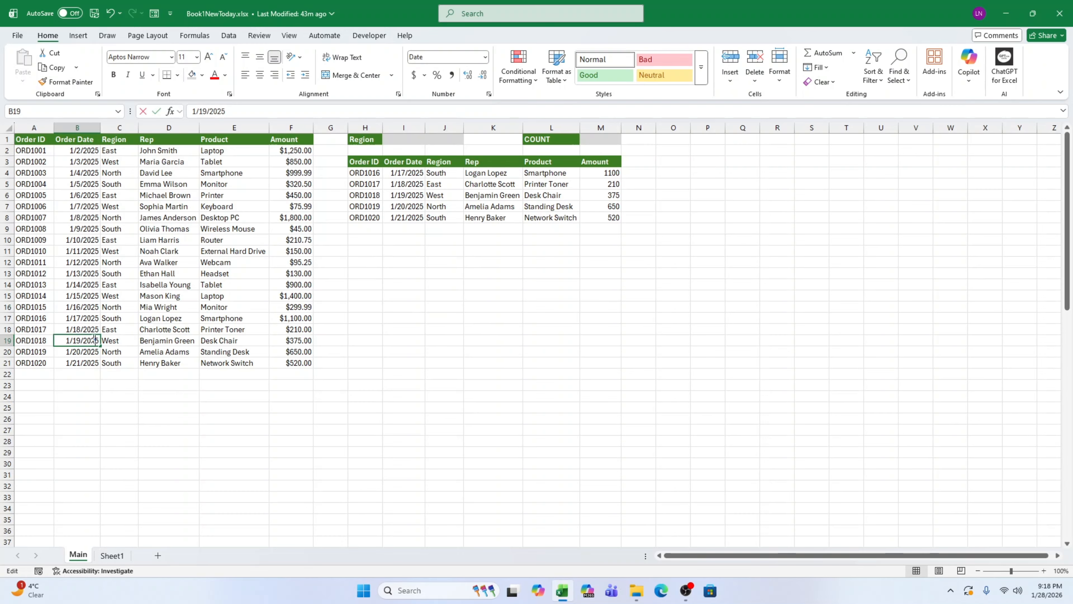
drag(69, 341, 66, 341)
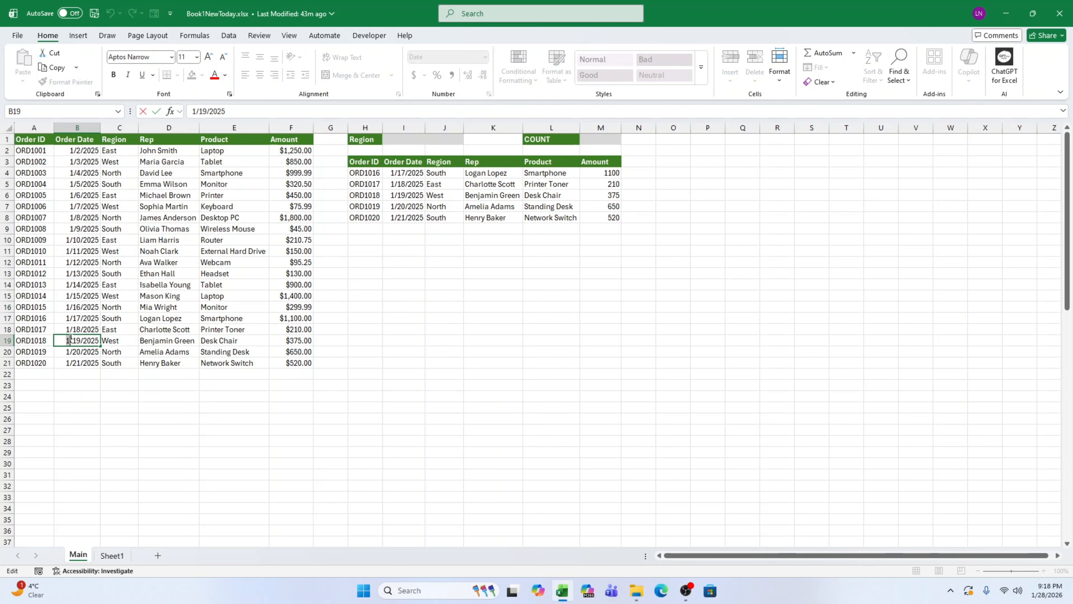
text(2)
click(76, 219)
double_click(76, 219)
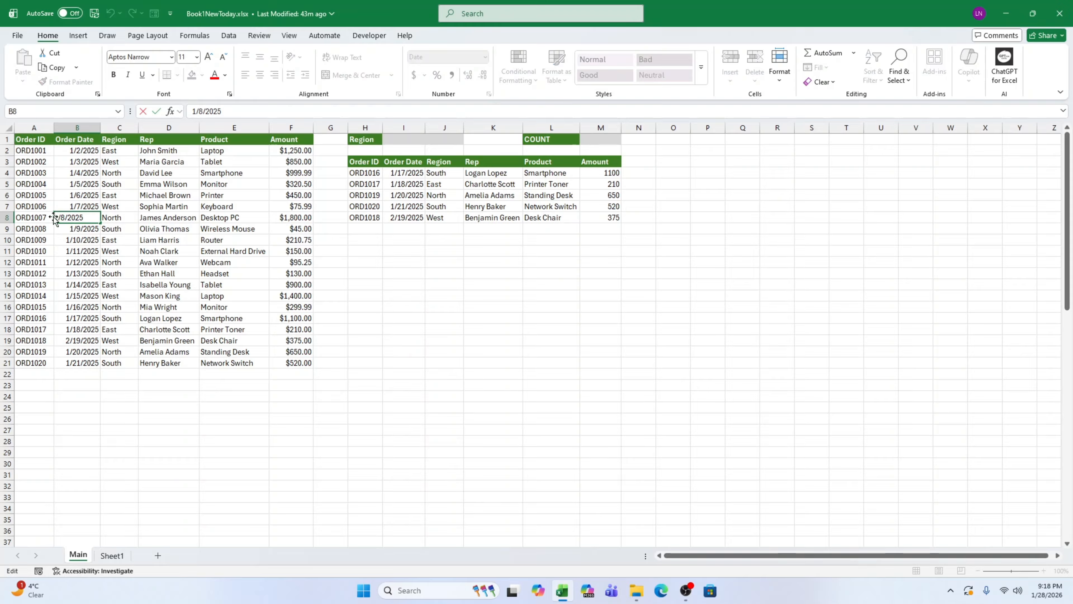
drag(58, 217, 55, 218)
text(3)
click(108, 273)
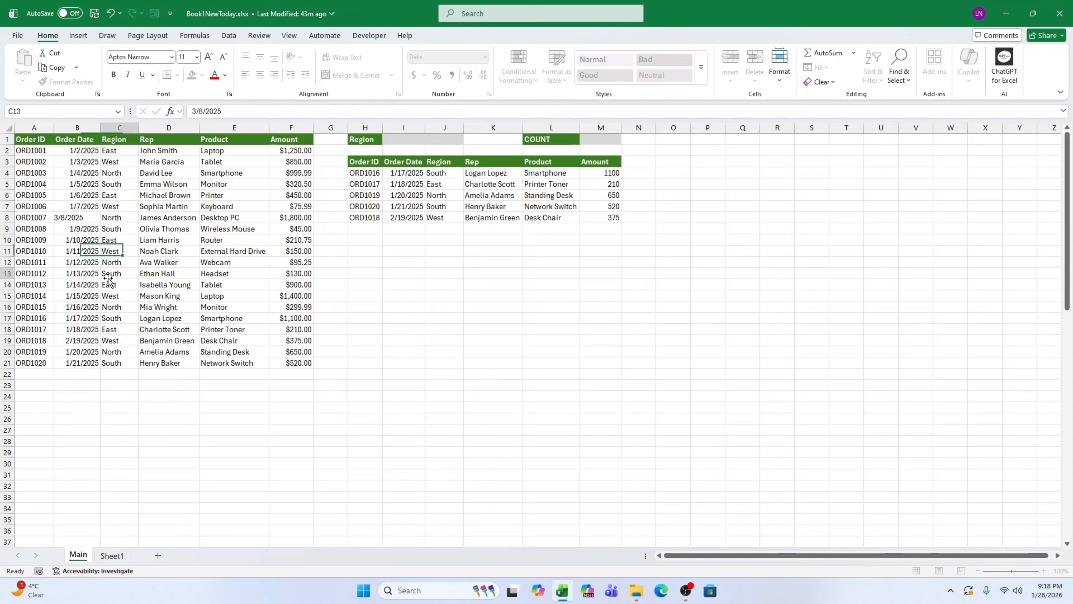
Step: Change the order date in B5 to 3/5/2025 and the one in B13 to 2/13/2025
double_click(69, 184)
drag(58, 183, 56, 183)
text(3)
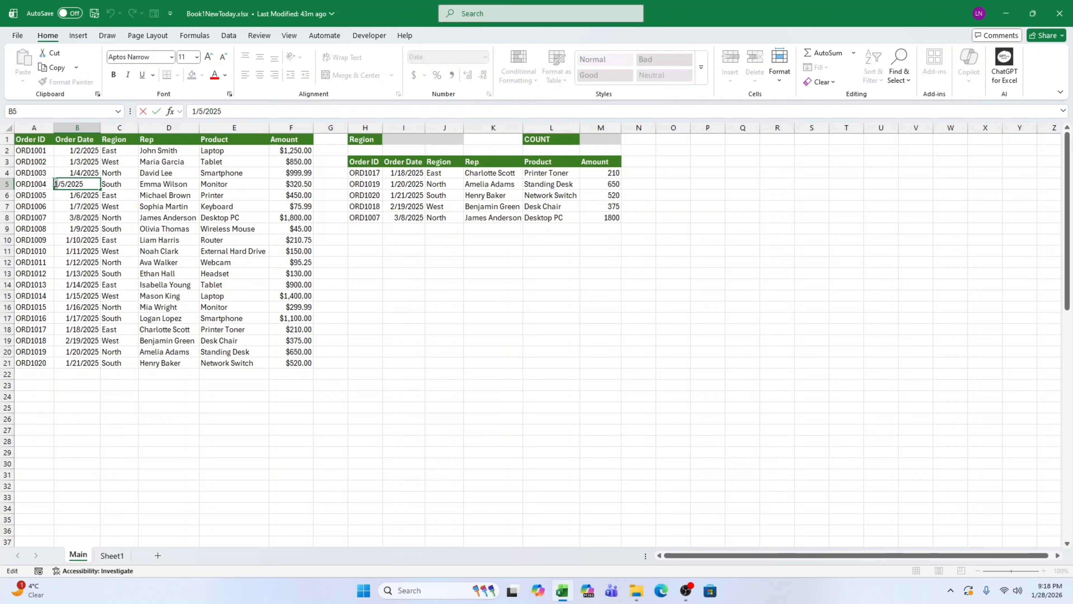
click(104, 278)
click(74, 271)
double_click(74, 271)
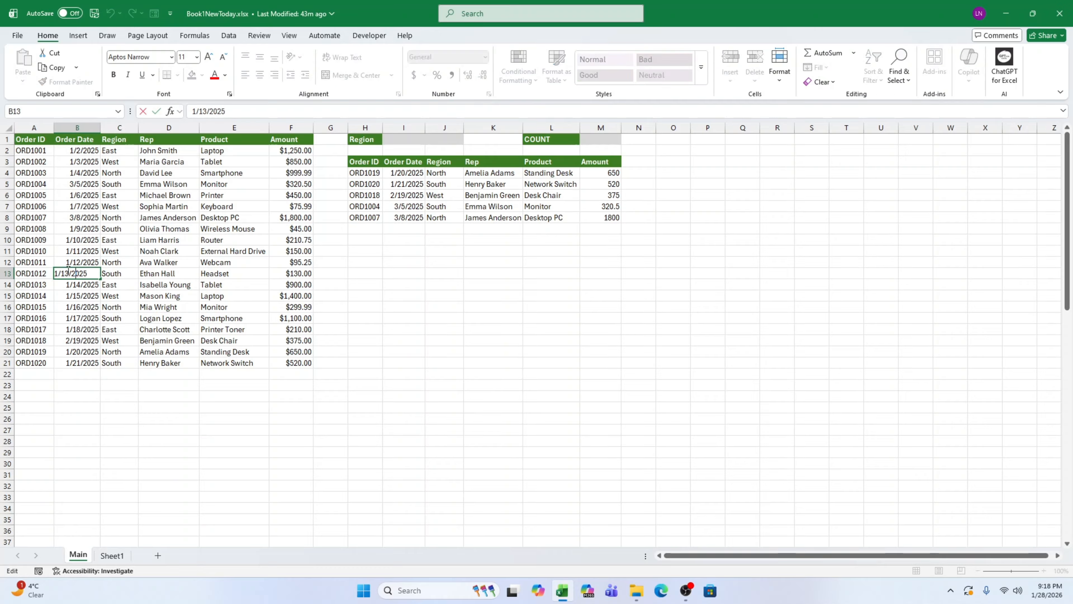
drag(59, 271, 55, 271)
text(2)
click(129, 340)
click(272, 396)
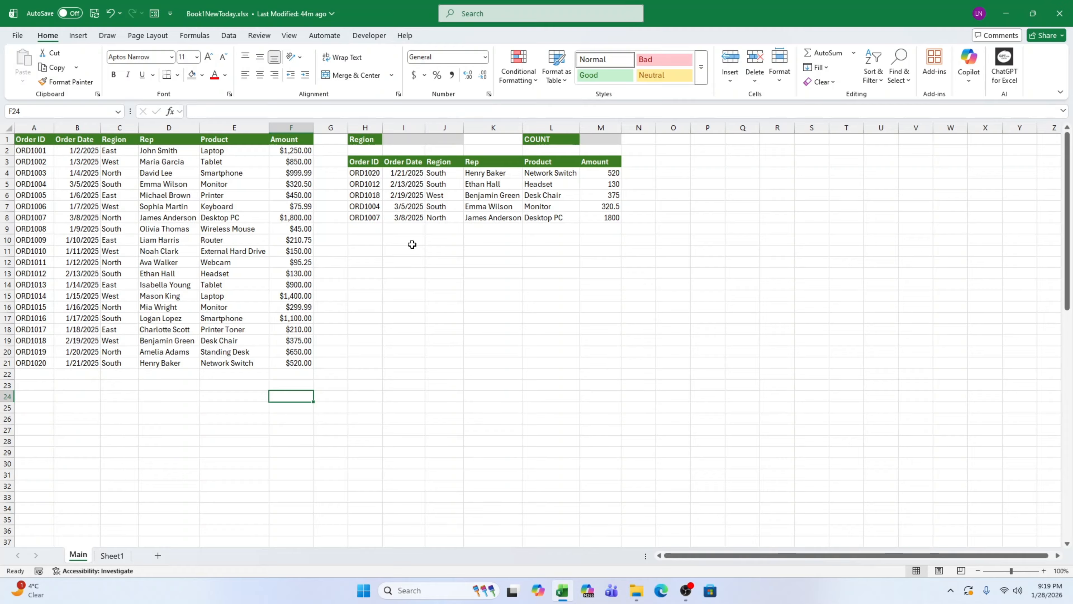
Step: Limit the H4 formula to the South region, making it =TAKE(SORT(FILTER(A2:F21,C2:C21="South"),2,1),-5)
double_click(374, 173)
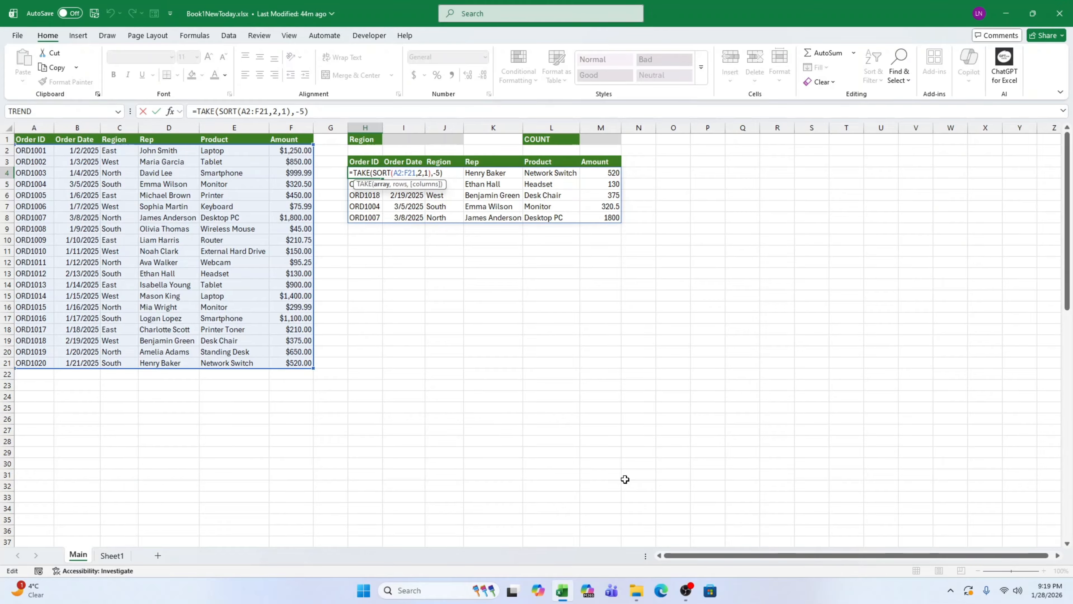
key(Right)
text(()
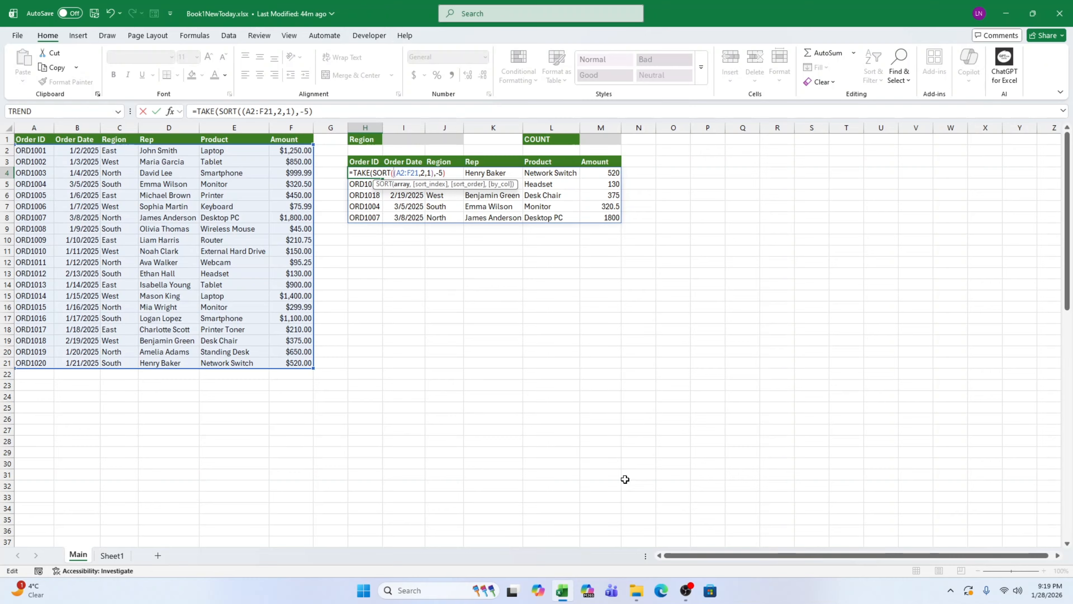
text(FIL)
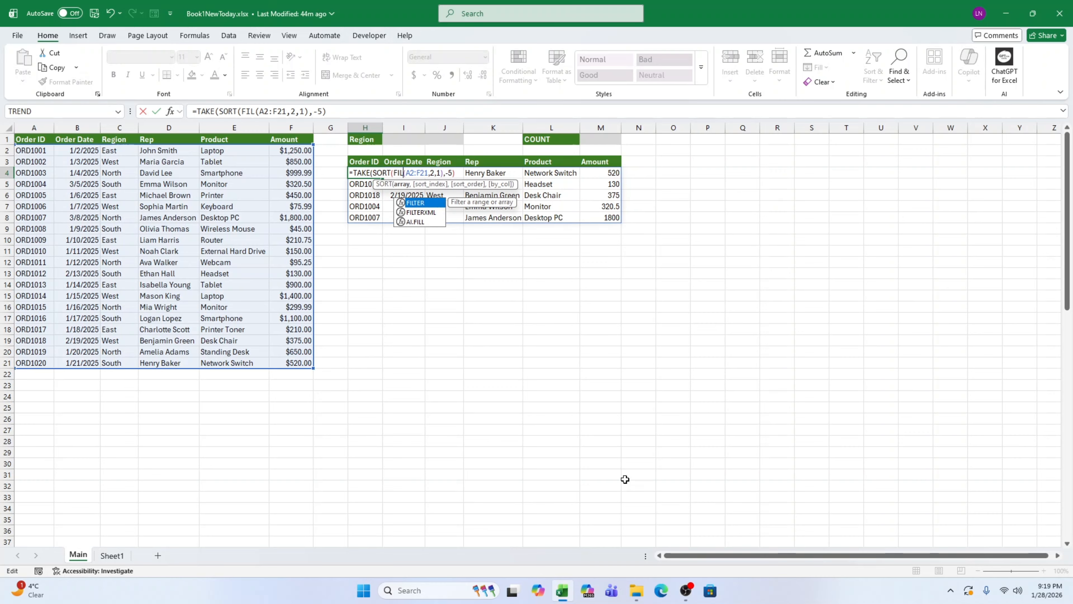
text(TER)
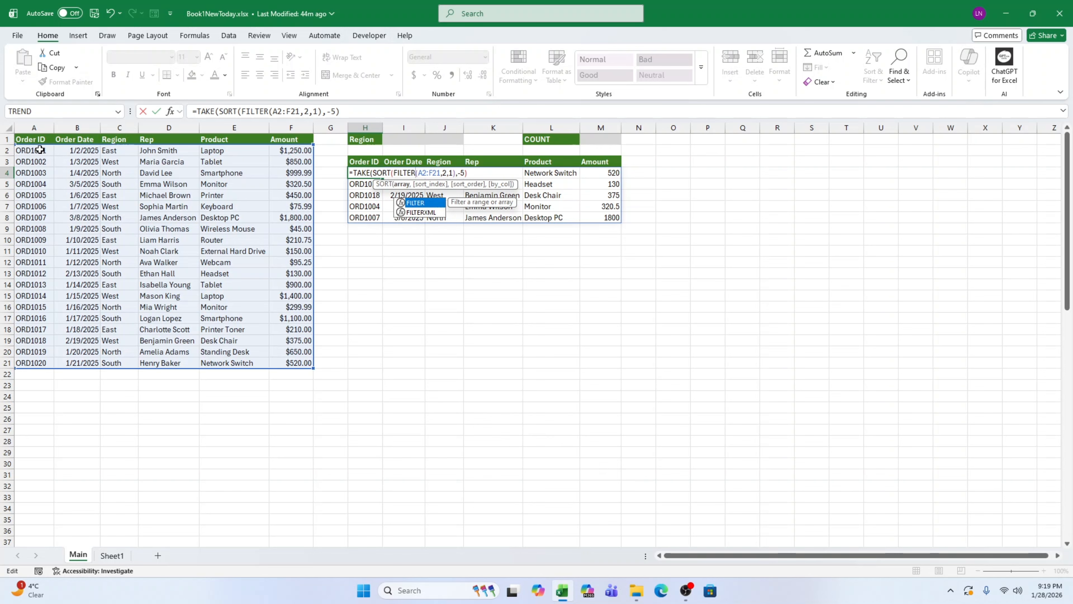
click(442, 173)
text(,)
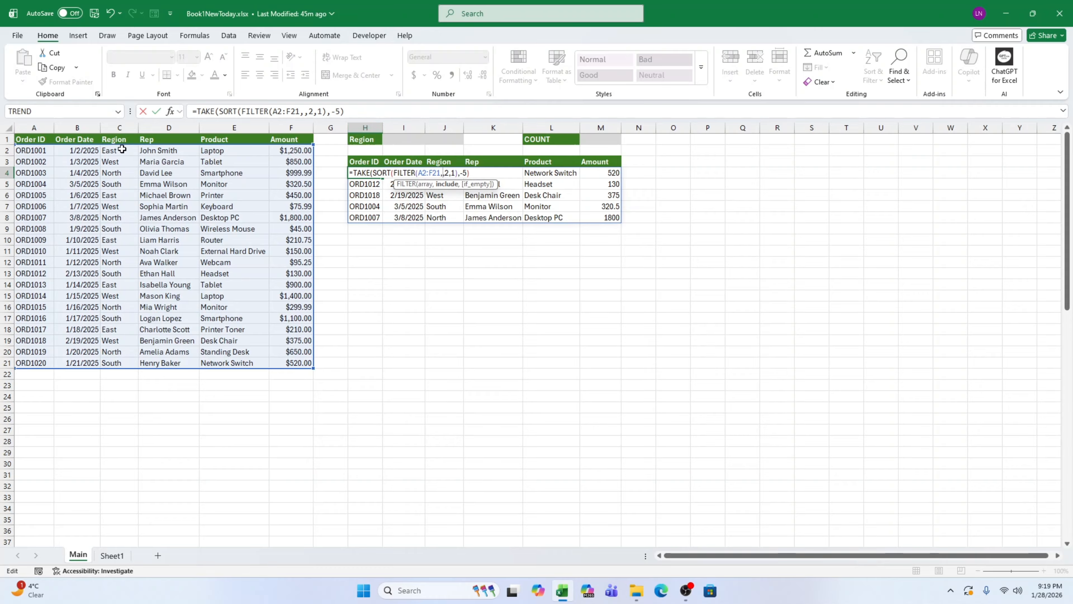
drag(121, 151, 121, 362)
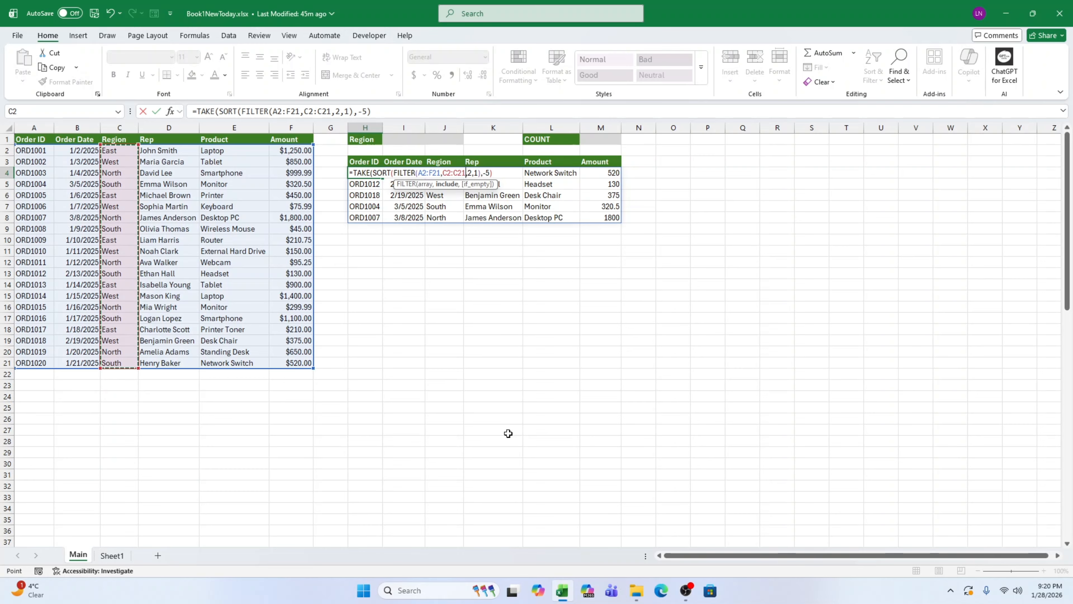
text(=)
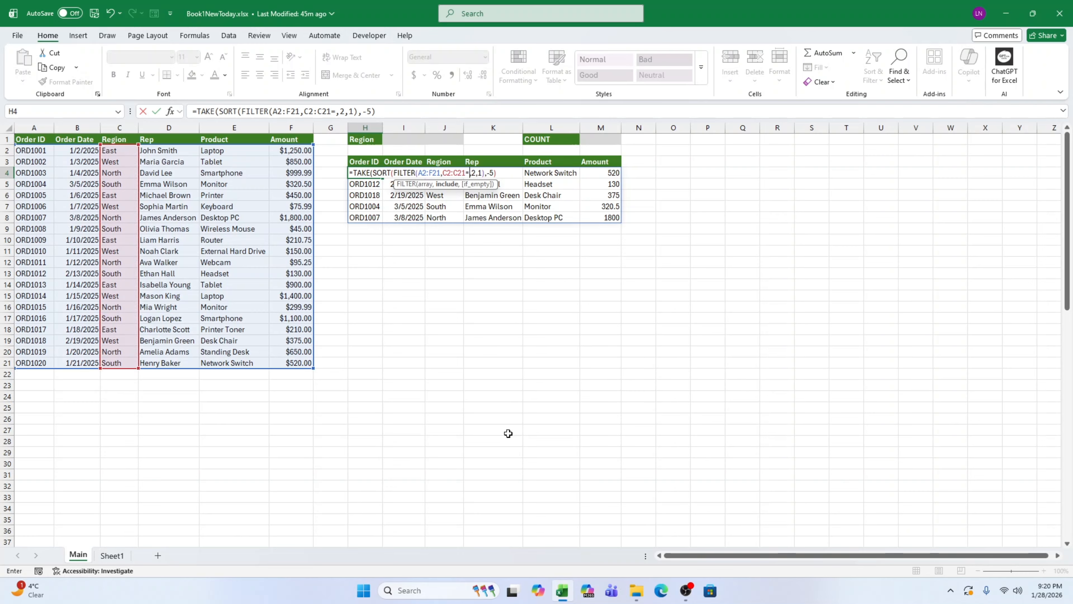
text("South")
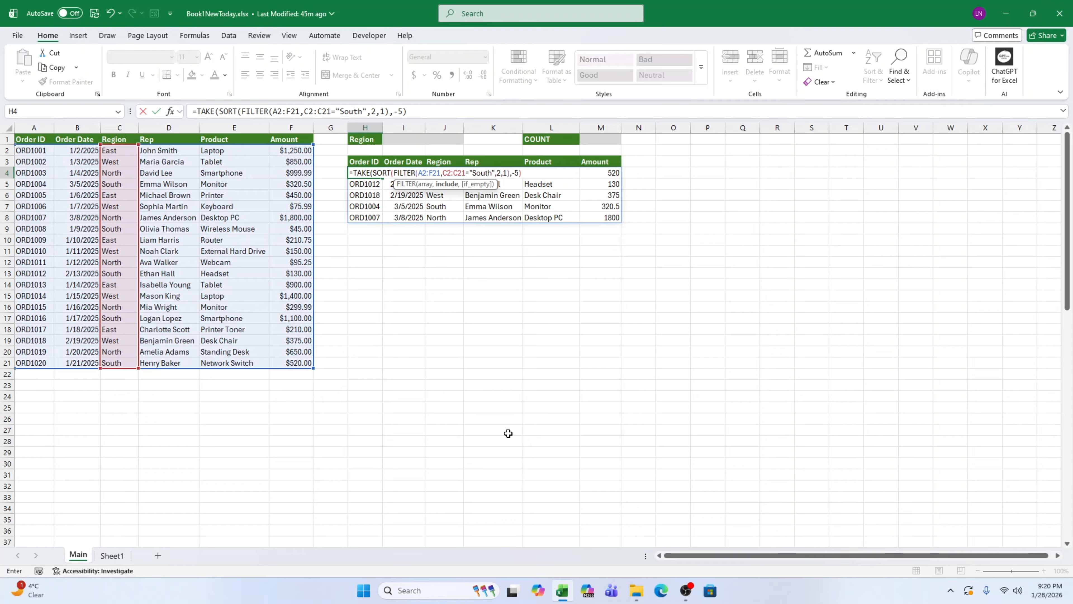
text())
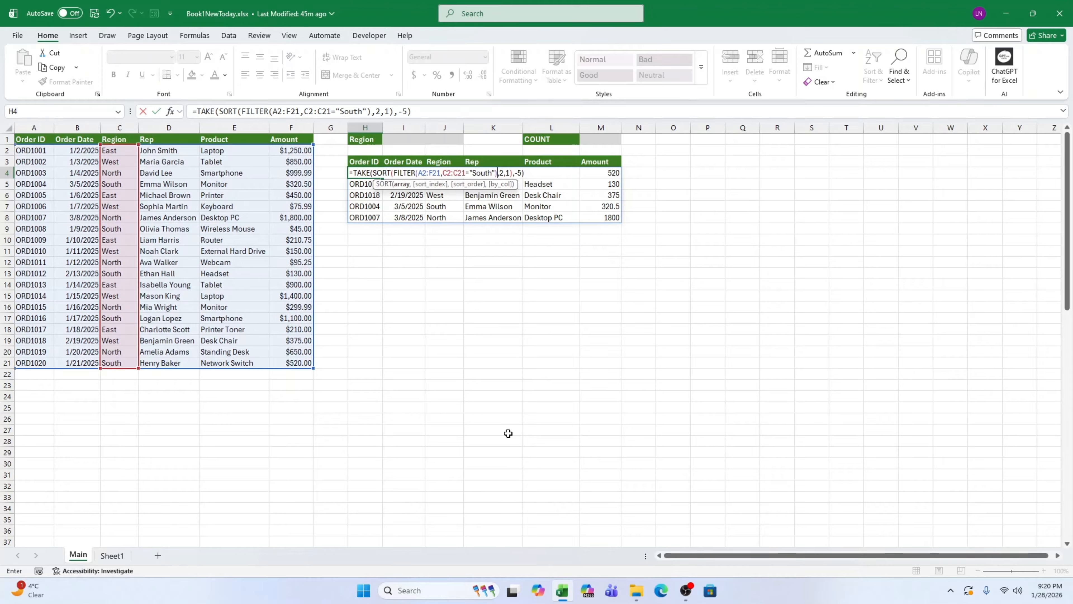
key(Return)
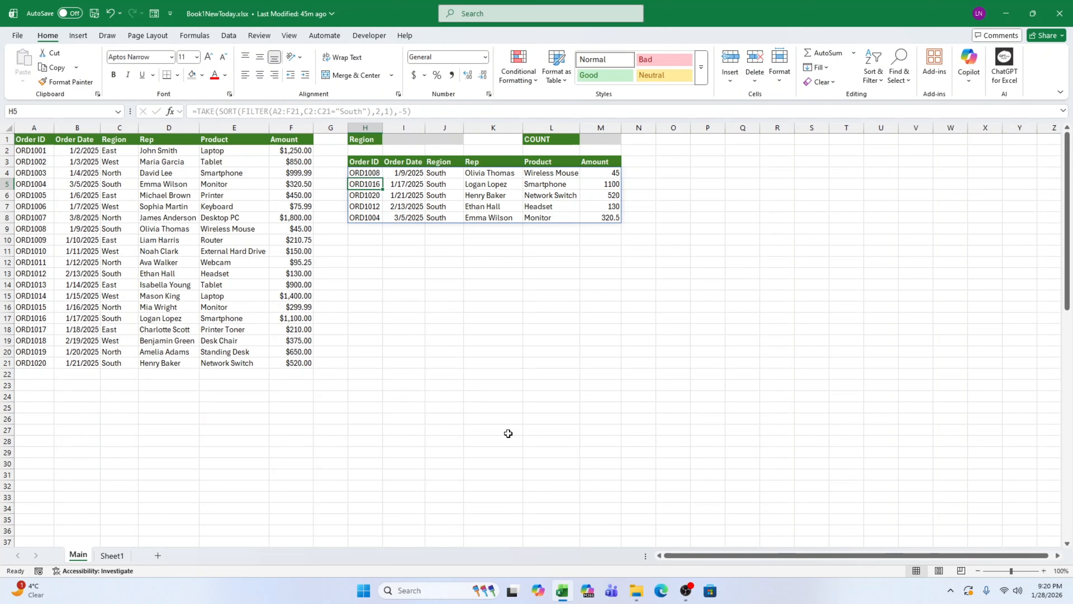
click(429, 306)
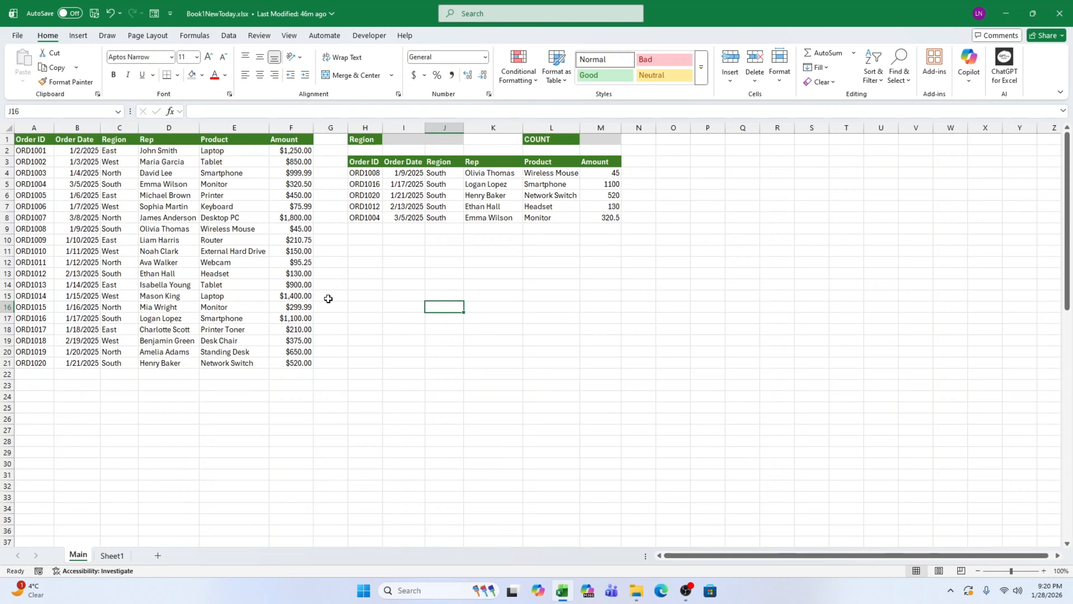
Step: Change the order date in B21 to 8/21/2025
click(89, 360)
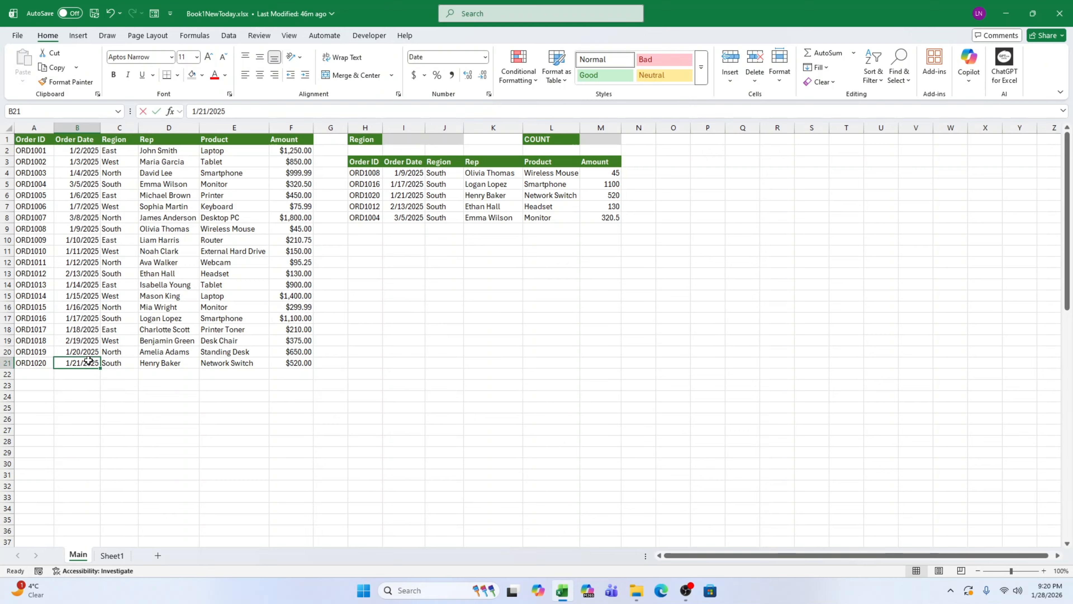
double_click(89, 360)
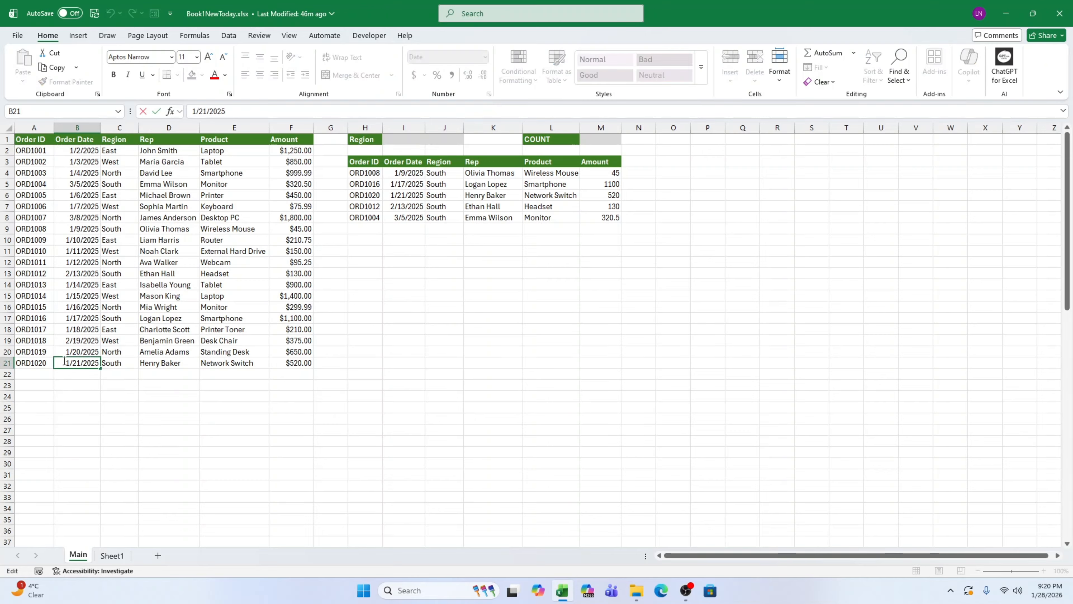
drag(64, 361, 70, 360)
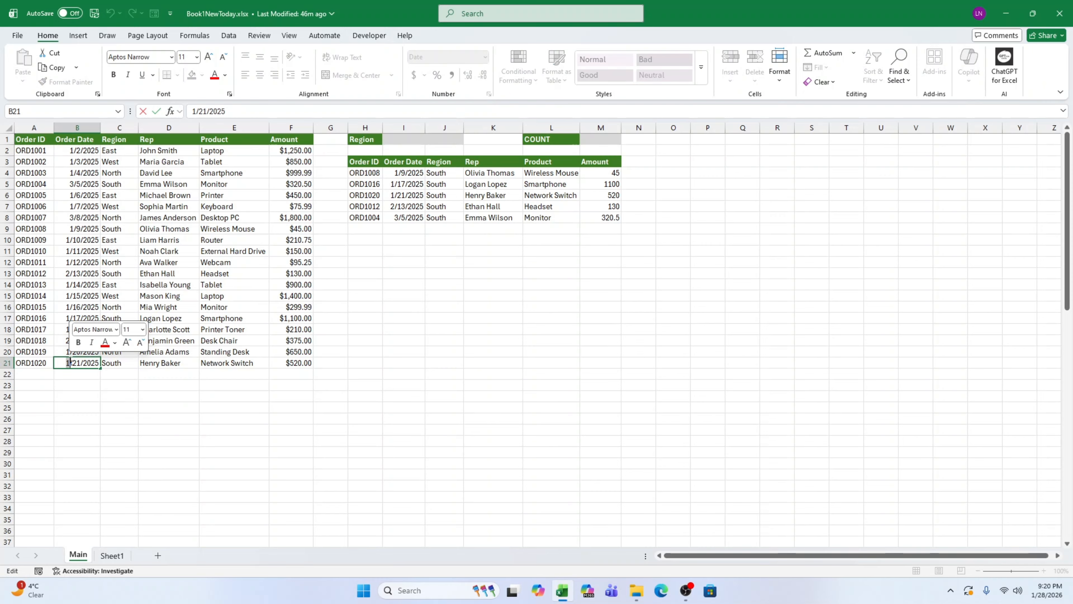
text(8)
key(Return)
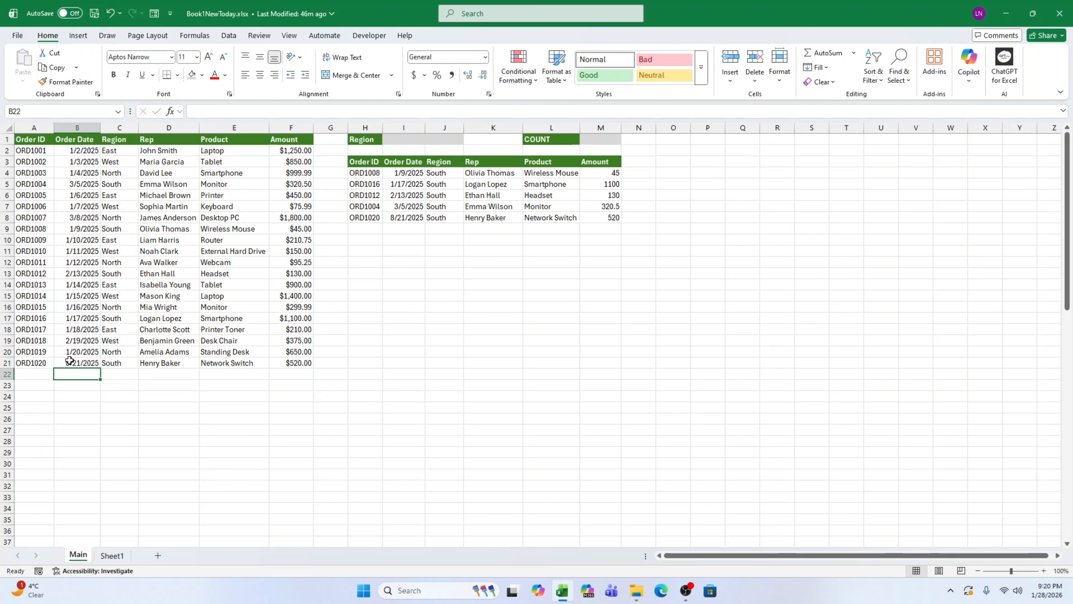
click(531, 373)
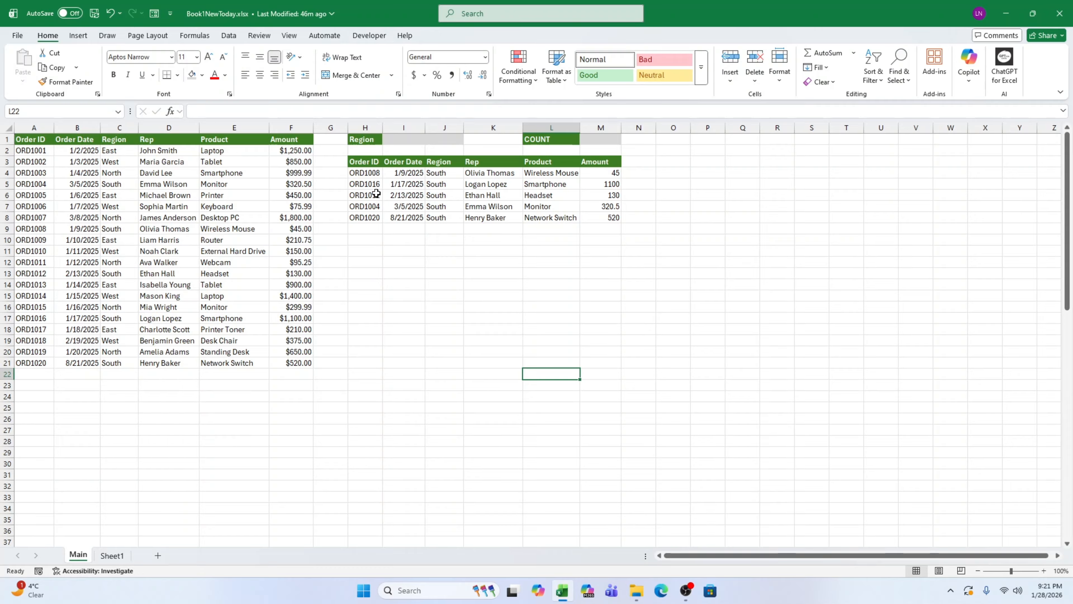
Step: Replace the fixed "South" criterion in the H4 formula with a reference to the region cell I1
double_click(374, 170)
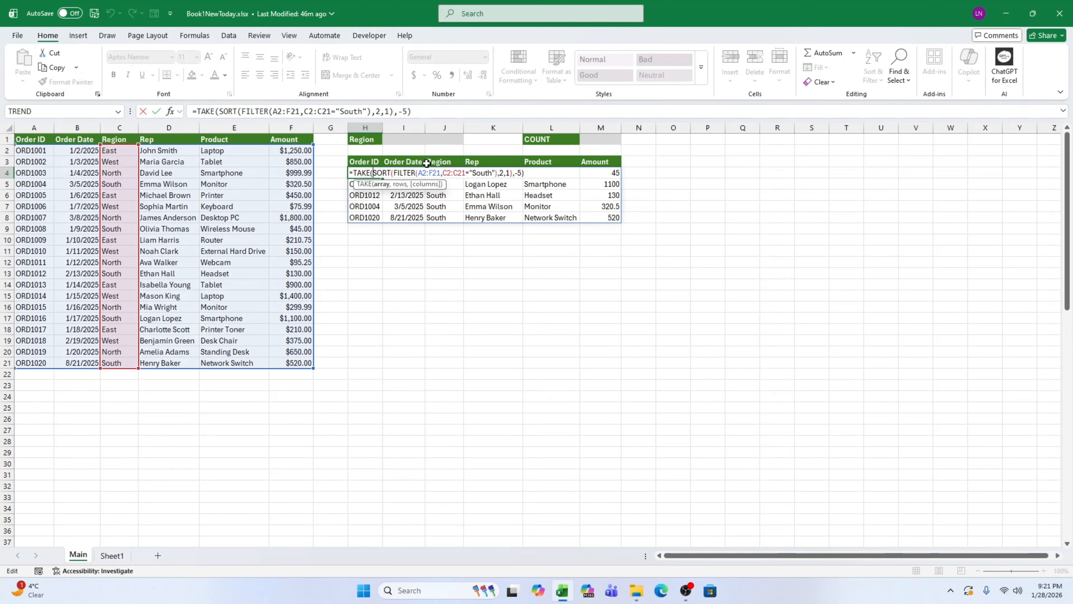
click(539, 173)
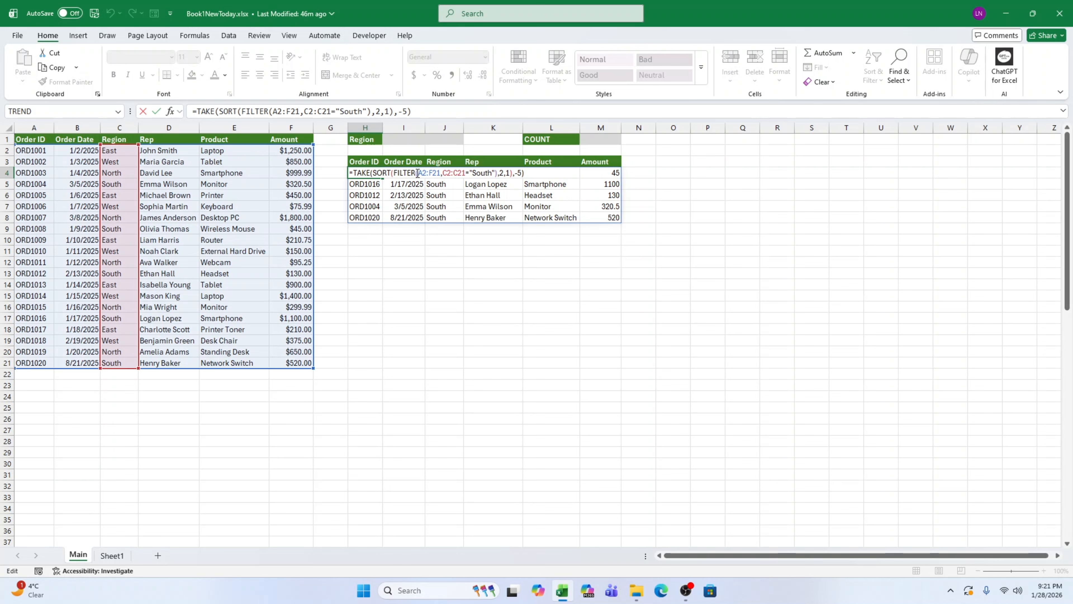
click(442, 173)
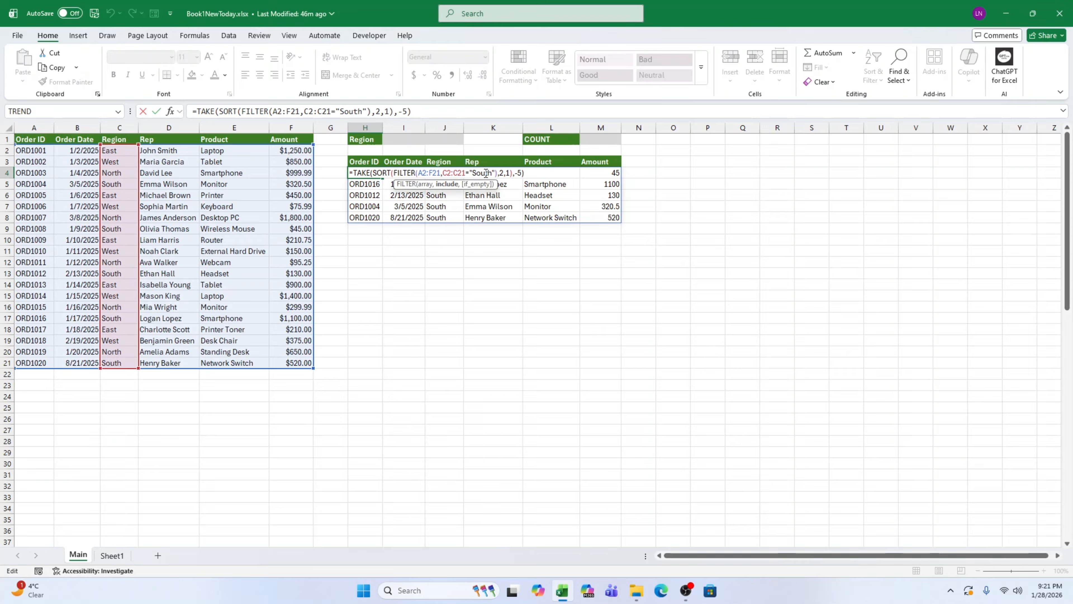
drag(443, 173, 486, 173)
key(BackSpace)
key(BackSpace)
key(BackSpace)
key(BackSpace)
key(BackSpace)
key(BackSpace)
key(BackSpace)
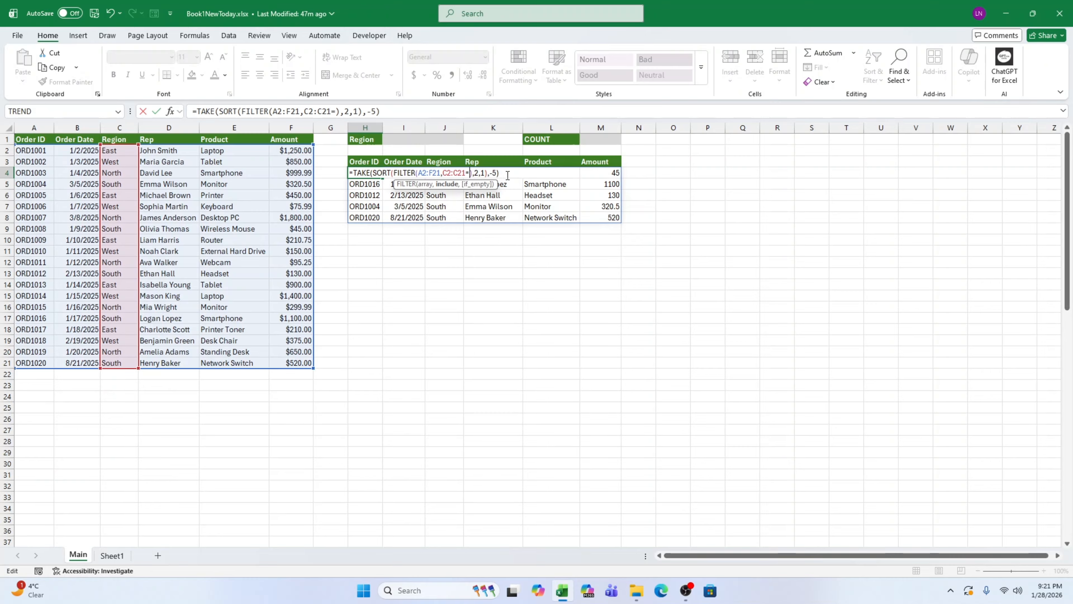
text(I)
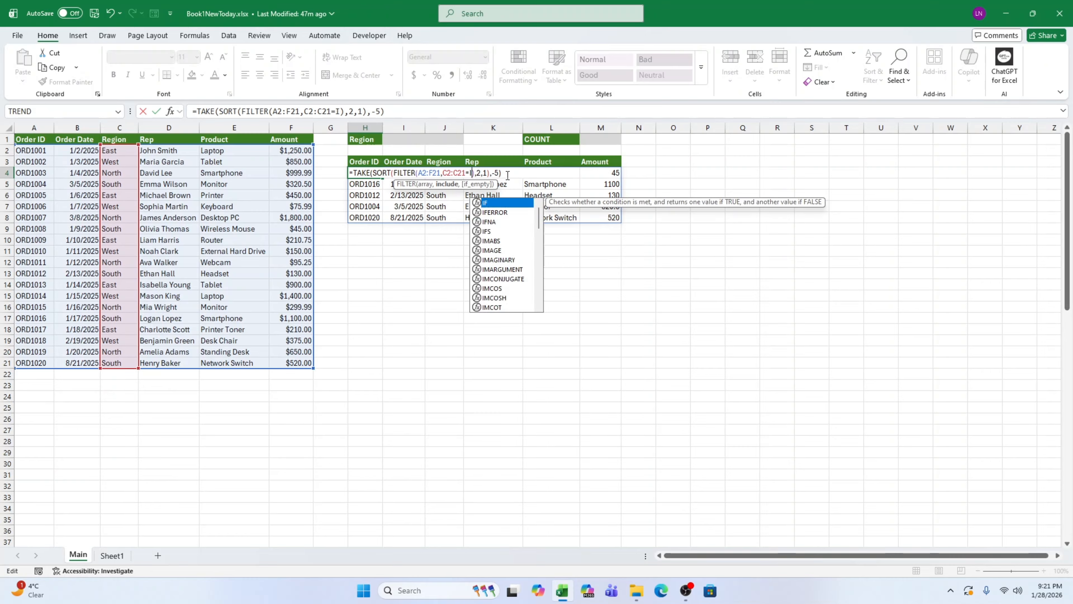
text(1)
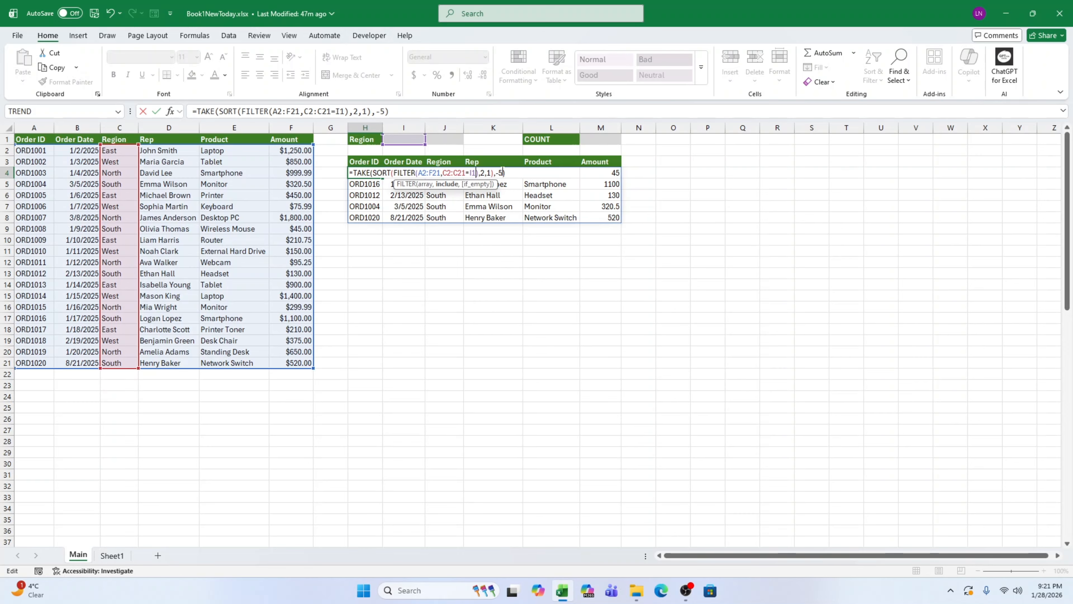
Step: Replace the fixed row count with the count cell, making H4 =TAKE(SORT(FILTER(A2:F21,C2:C21=I1),2,1),-M1)
click(509, 173)
key(BackSpace)
text(M)
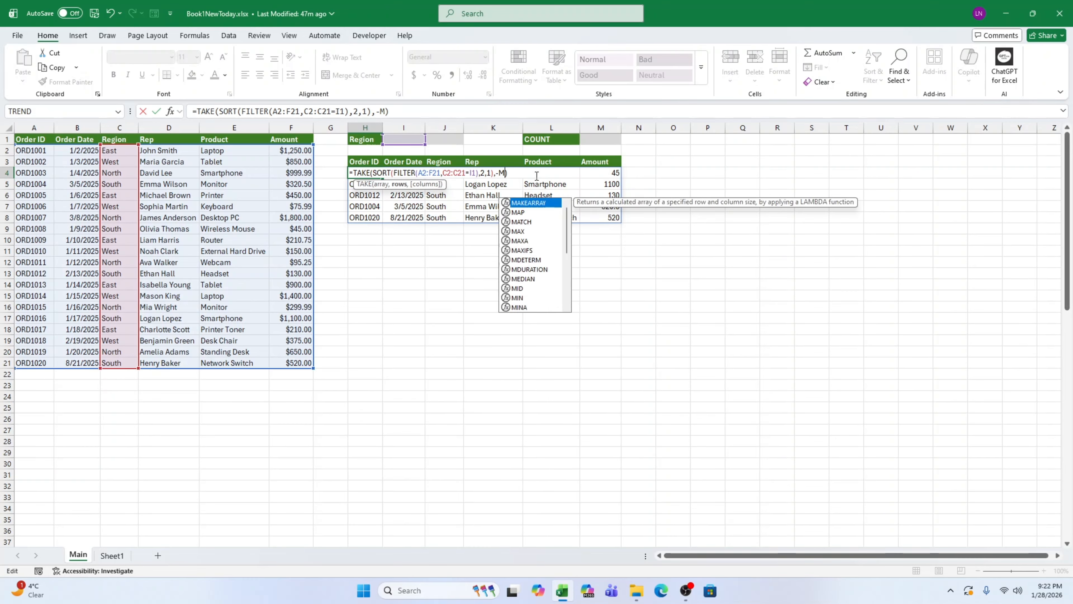
text(1)
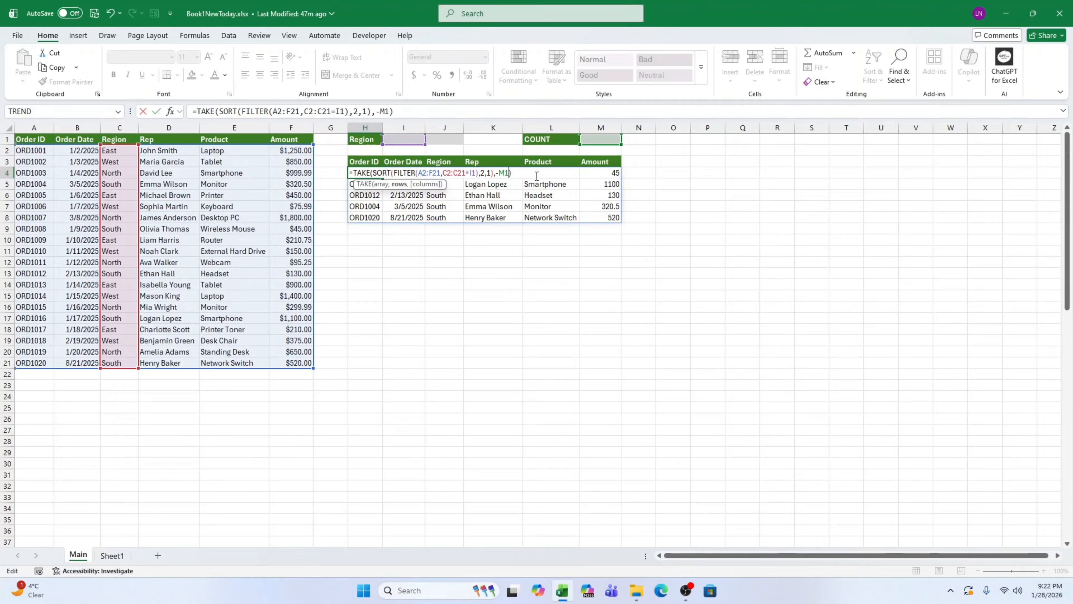
key(Return)
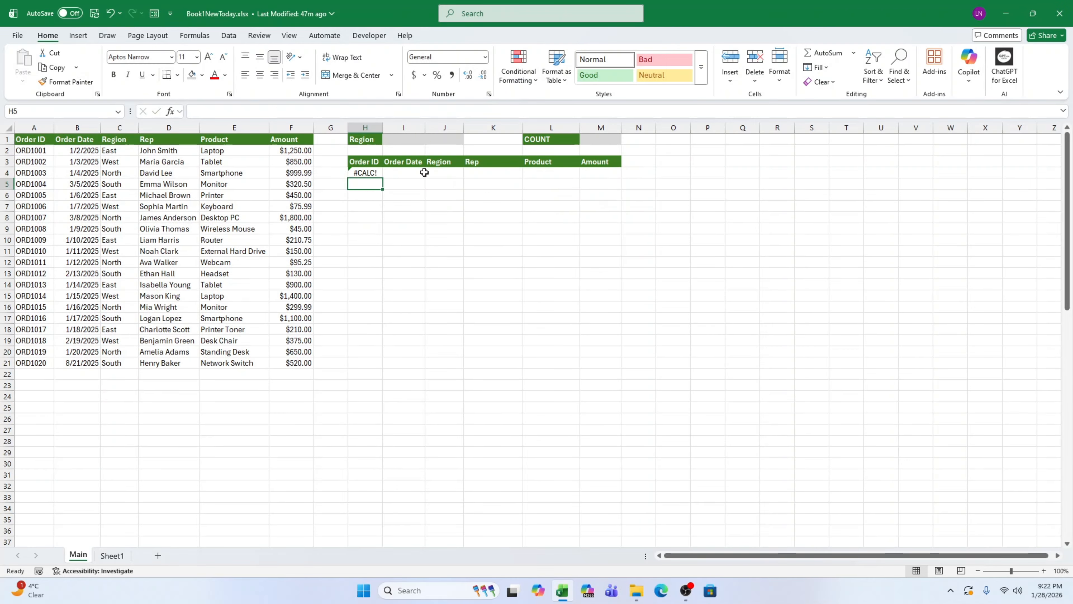
Step: Enter South as the region in I1 and 5 as the count in M1
click(403, 141)
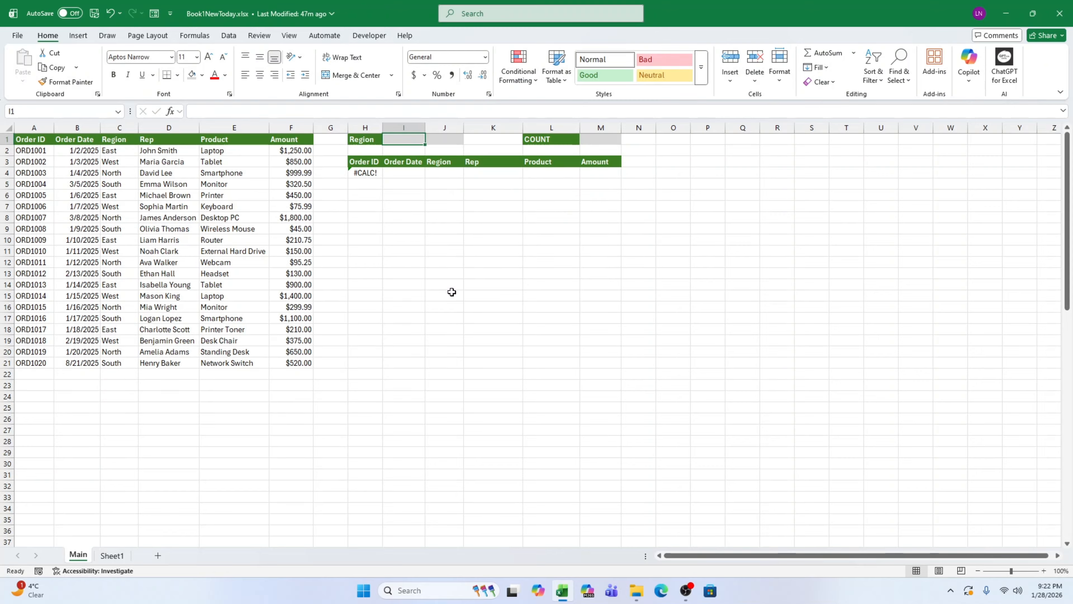
text(sOUTH)
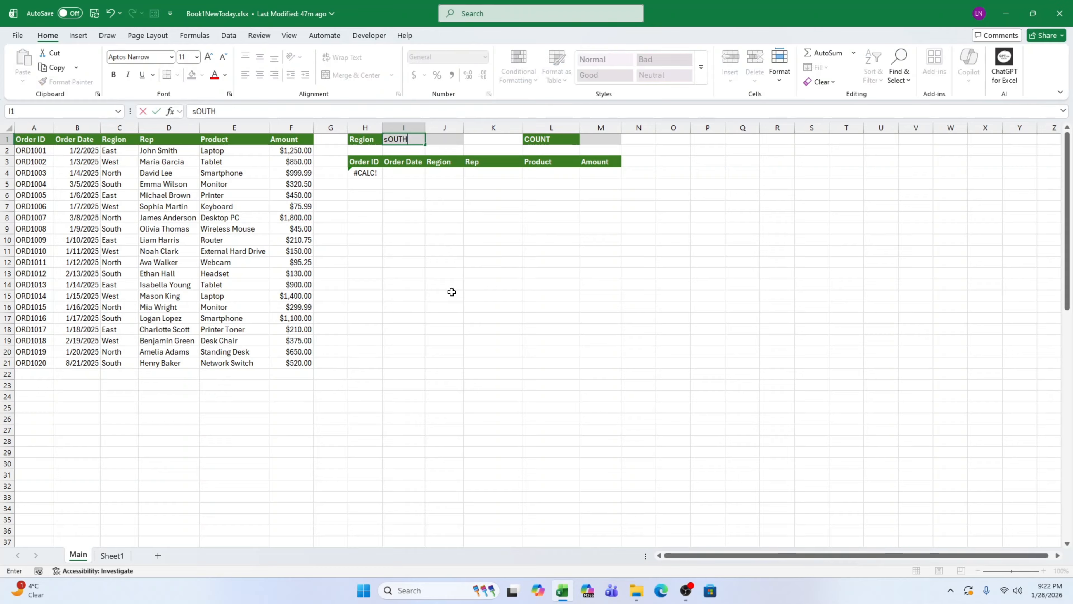
key(BackSpace)
key(BackSpace)
key(BackSpace)
key(BackSpace)
key(BackSpace)
text(SO)
key(BackSpace)
text(o)
key(ctrl+Return)
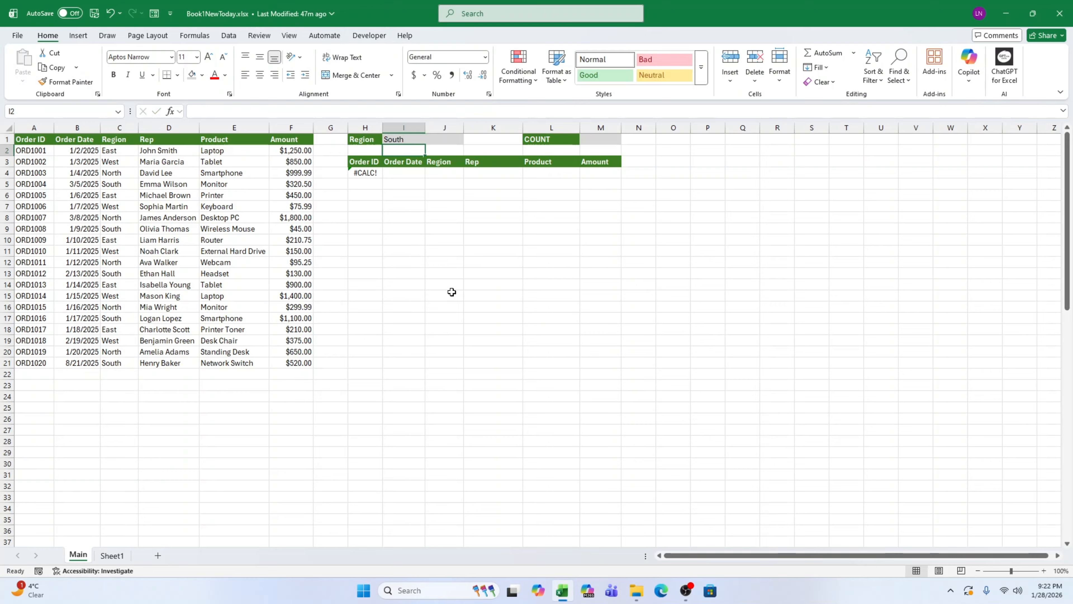
click(611, 142)
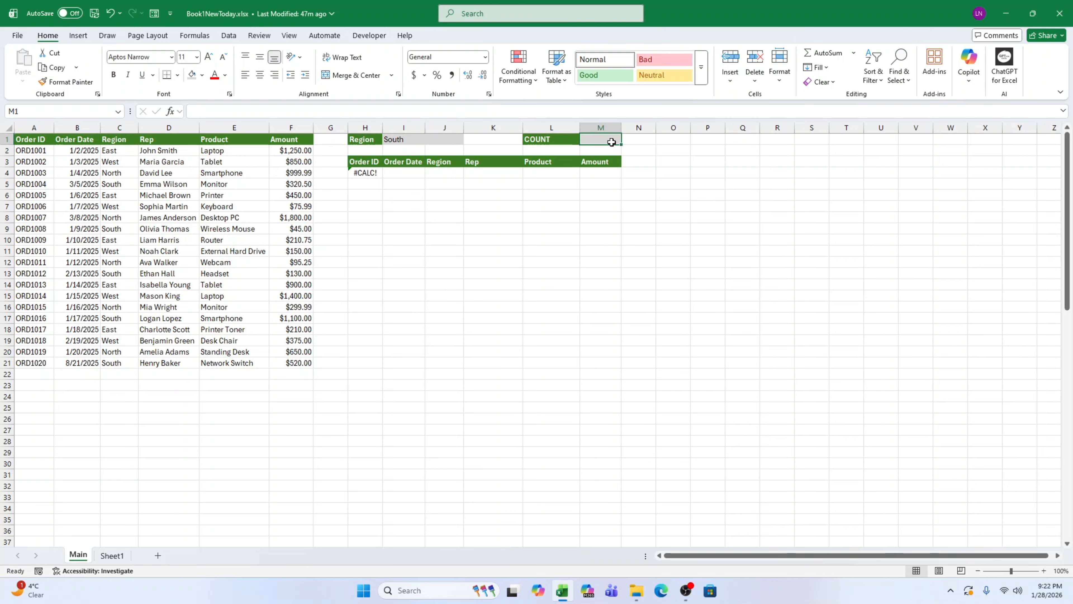
text(5)
key(Return)
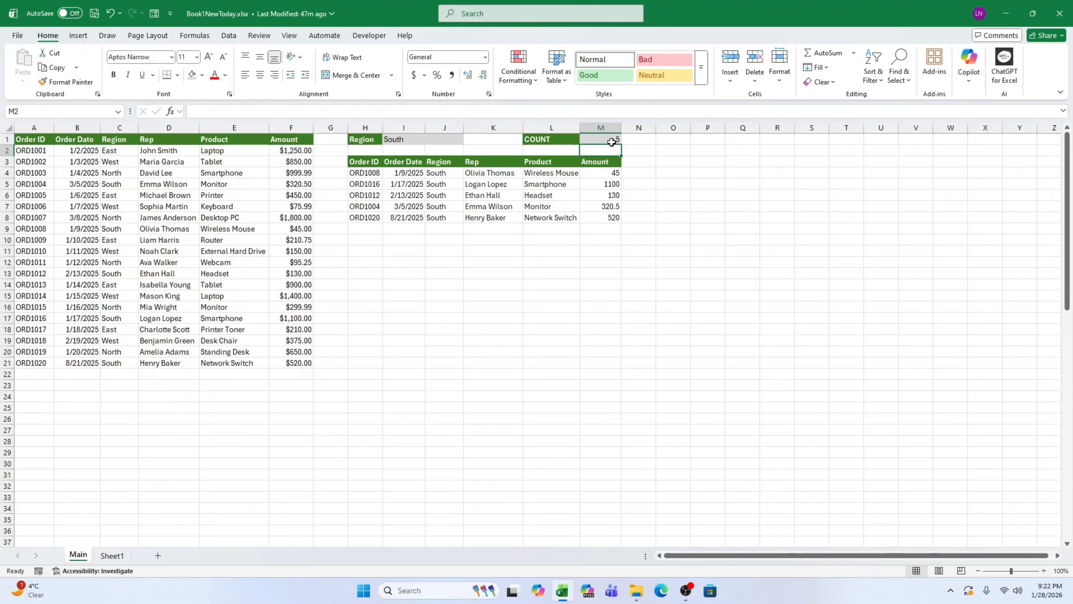
Step: Test the region filter by changing I1 to West and after that to East
double_click(406, 140)
text(West)
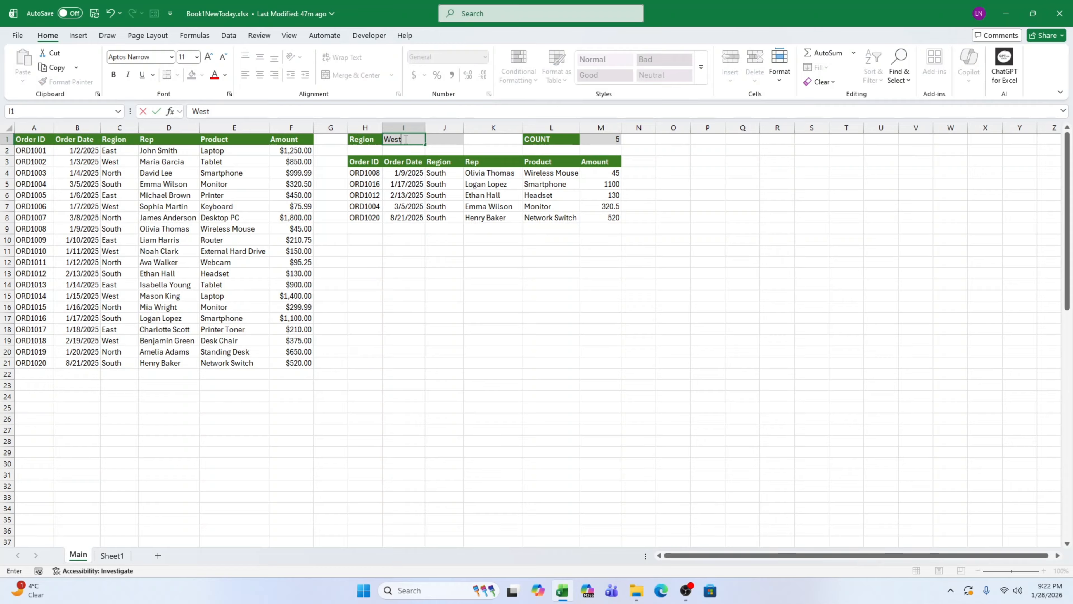
key(Return)
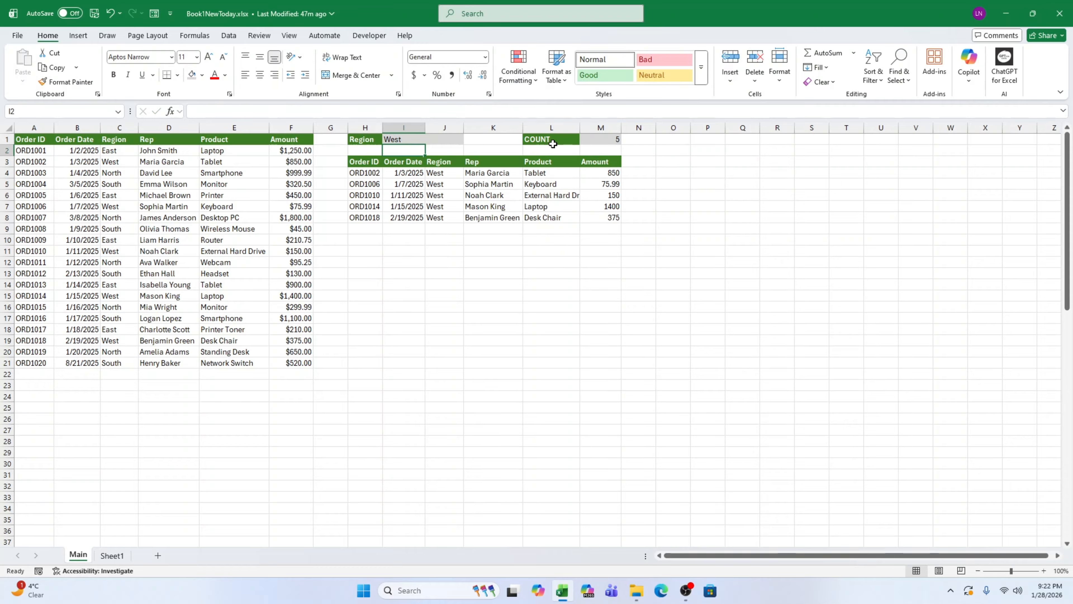
double_click(406, 139)
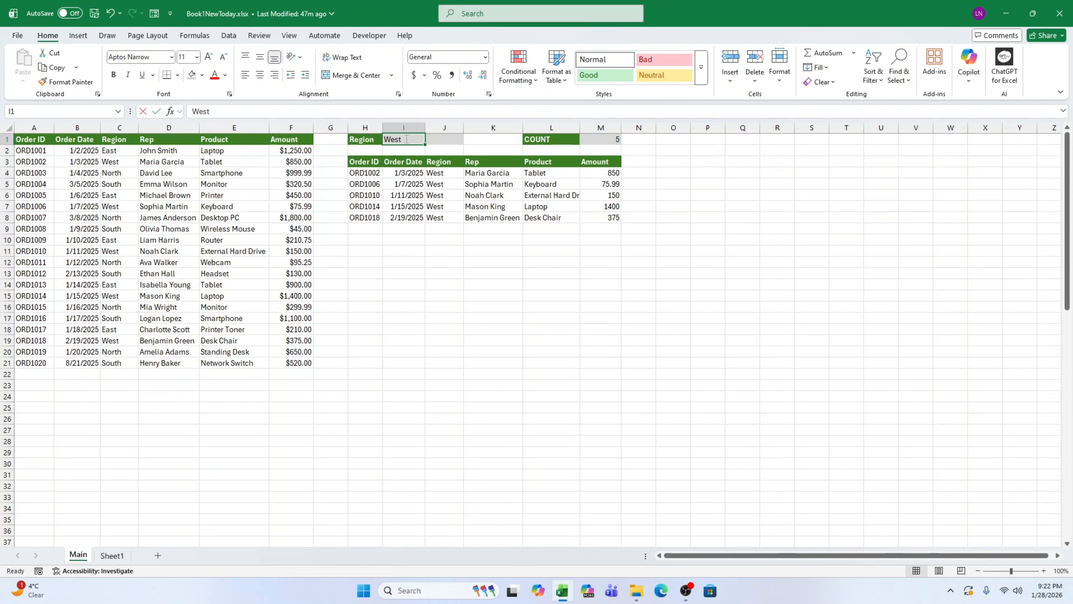
text(Eas)
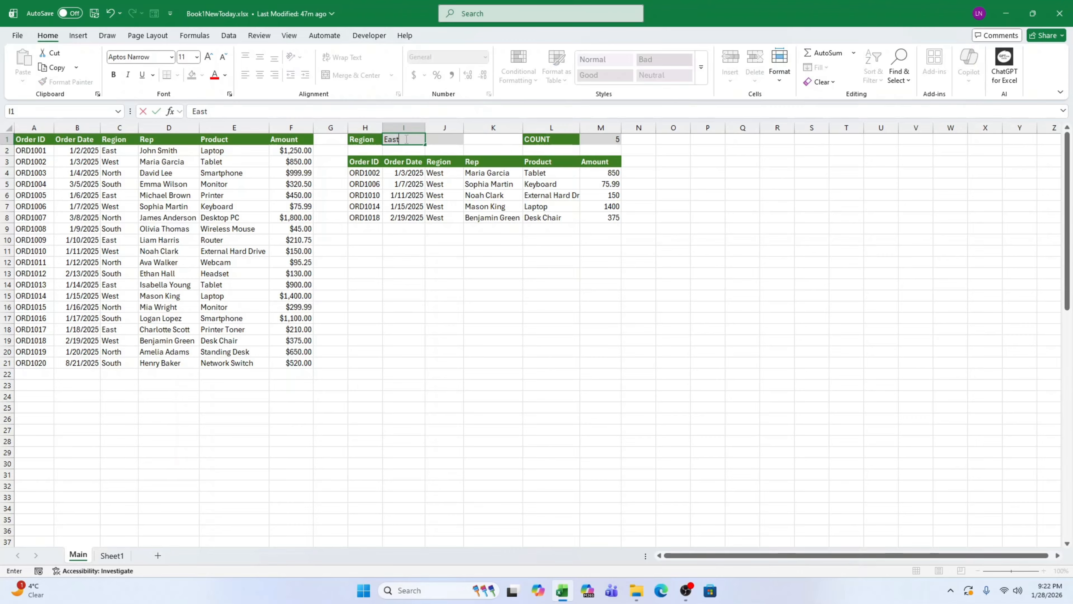
key(Return)
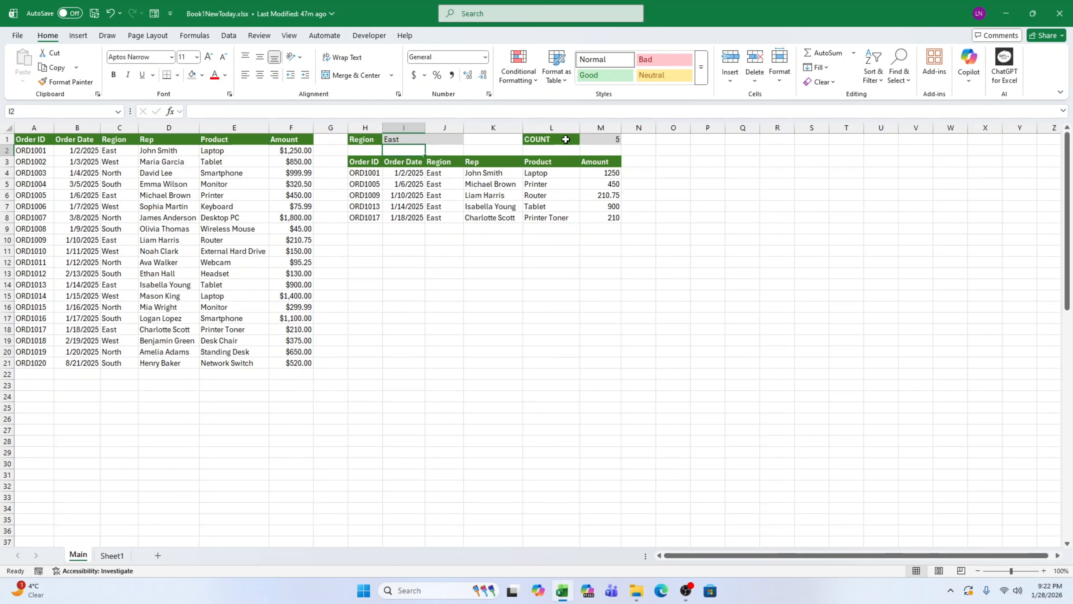
Step: Set the count in M1 to 3 to limit the list to the three most recent orders
click(584, 140)
text(3)
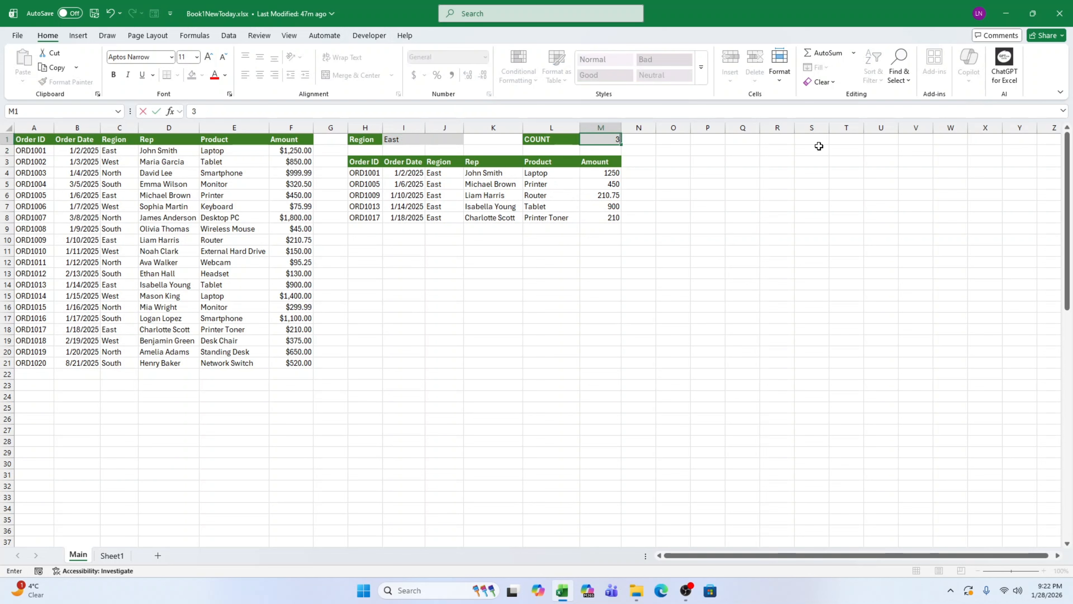
key(Return)
click(869, 374)
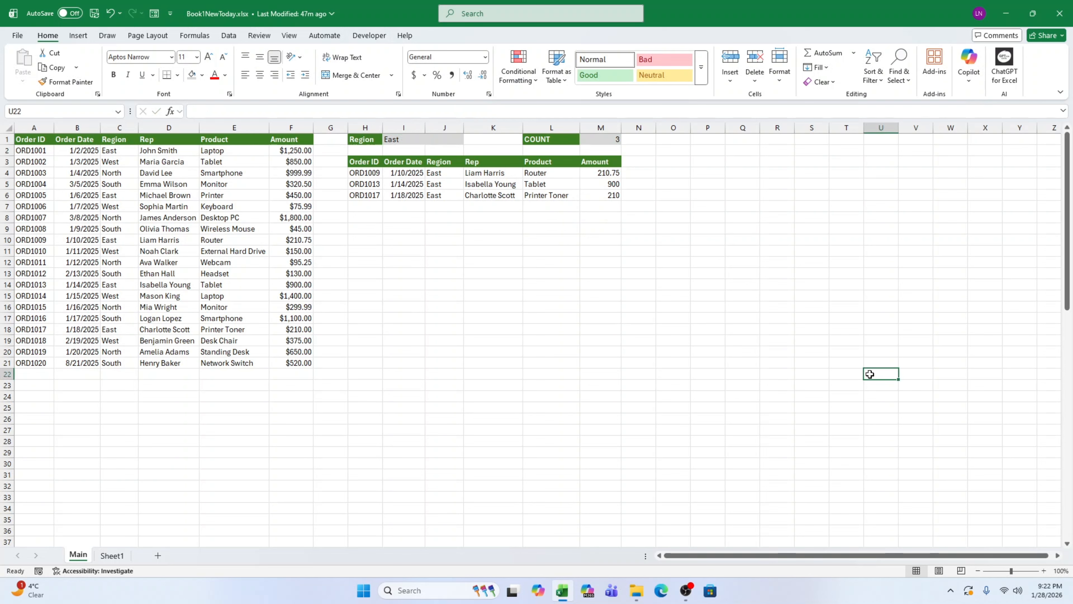